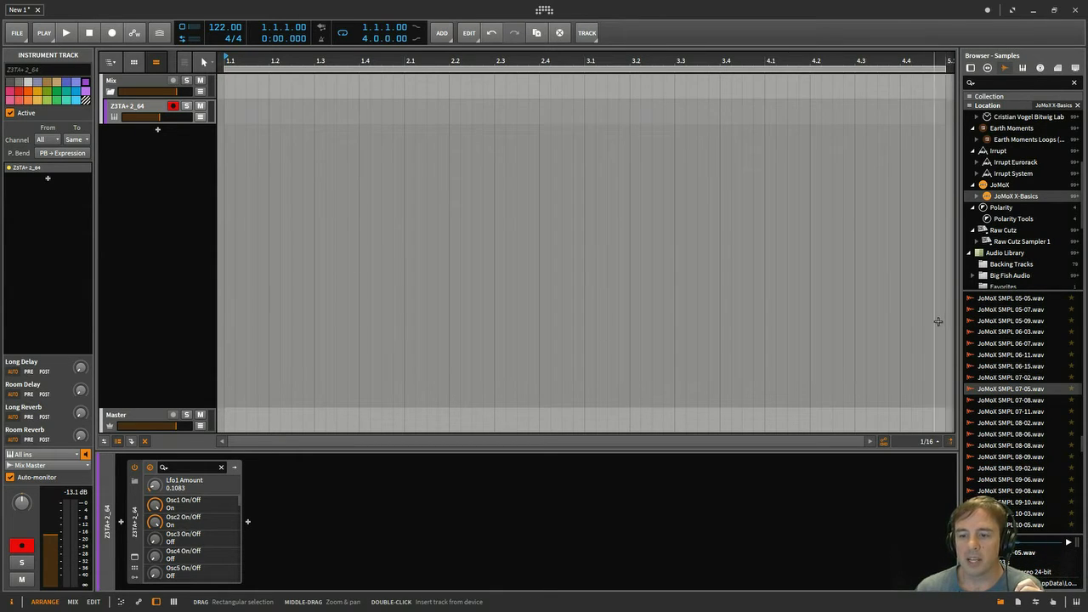
Open the Z3TA+ 2 editor window, check its arp tab, then return to the mod tab
{"action": "left_click", "coordinate": [134, 557]}
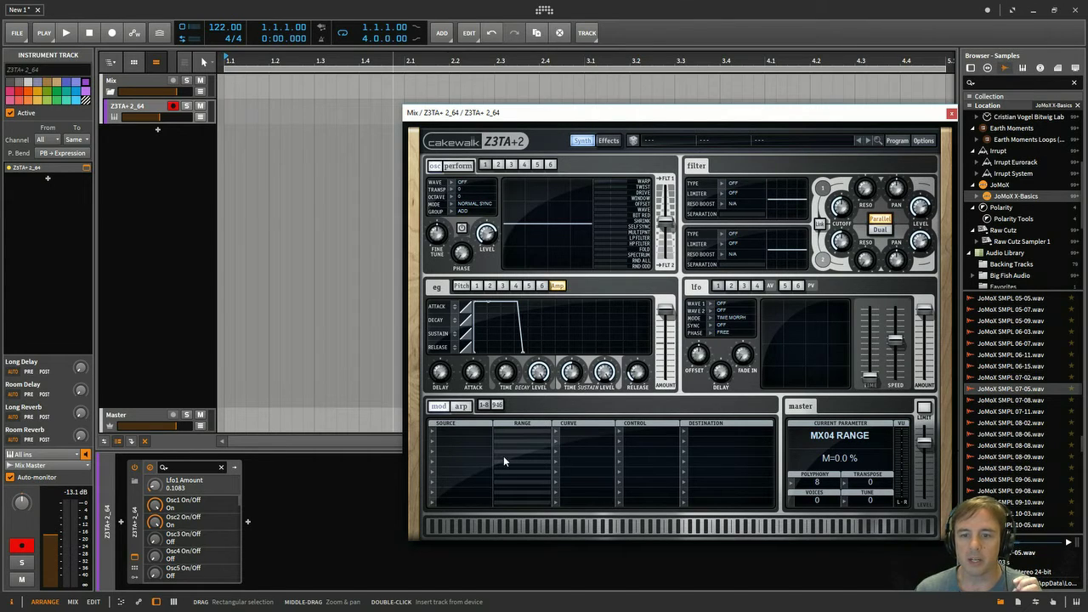
{"action": "left_click", "coordinate": [460, 407]}
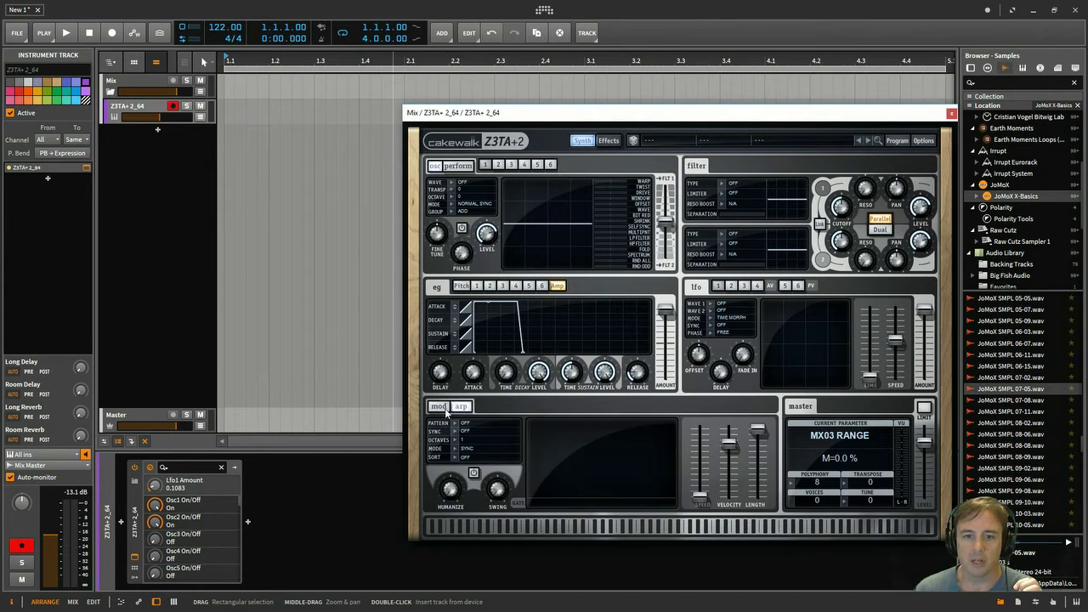
{"action": "left_click", "coordinate": [439, 407]}
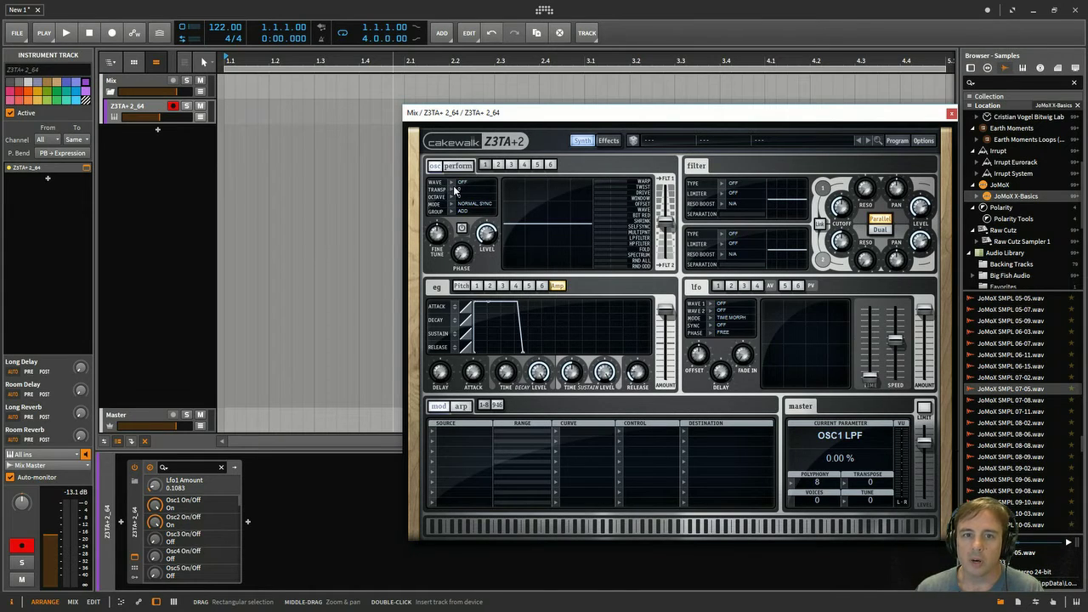
Set oscillator 1 to the Square > Vintage Pulse 1 wave with octave +1
{"action": "left_click", "coordinate": [452, 185]}
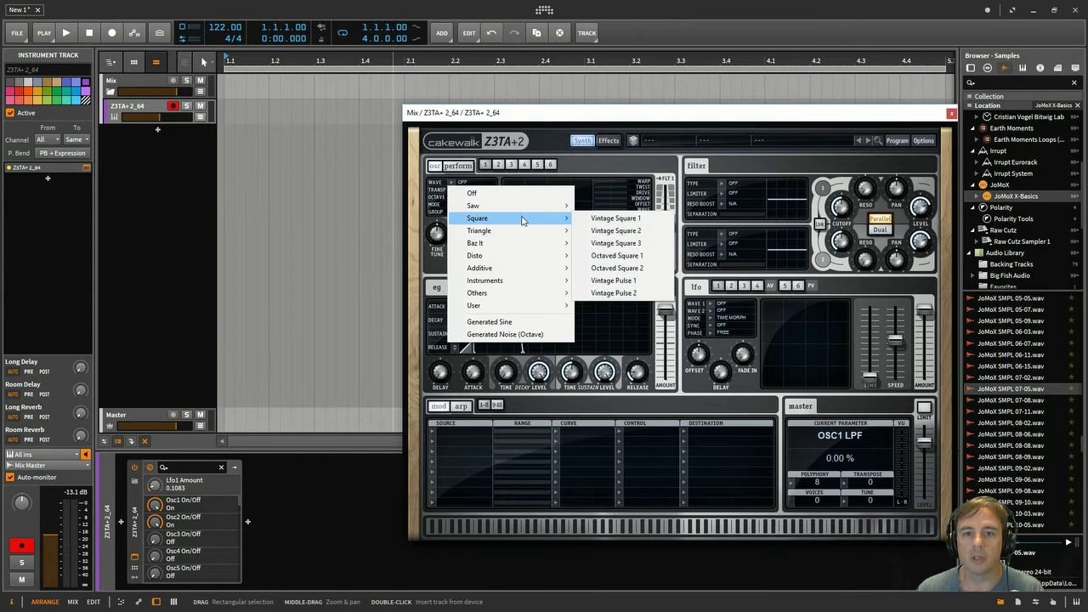
{"action": "mouse_move", "coordinate": [477, 218]}
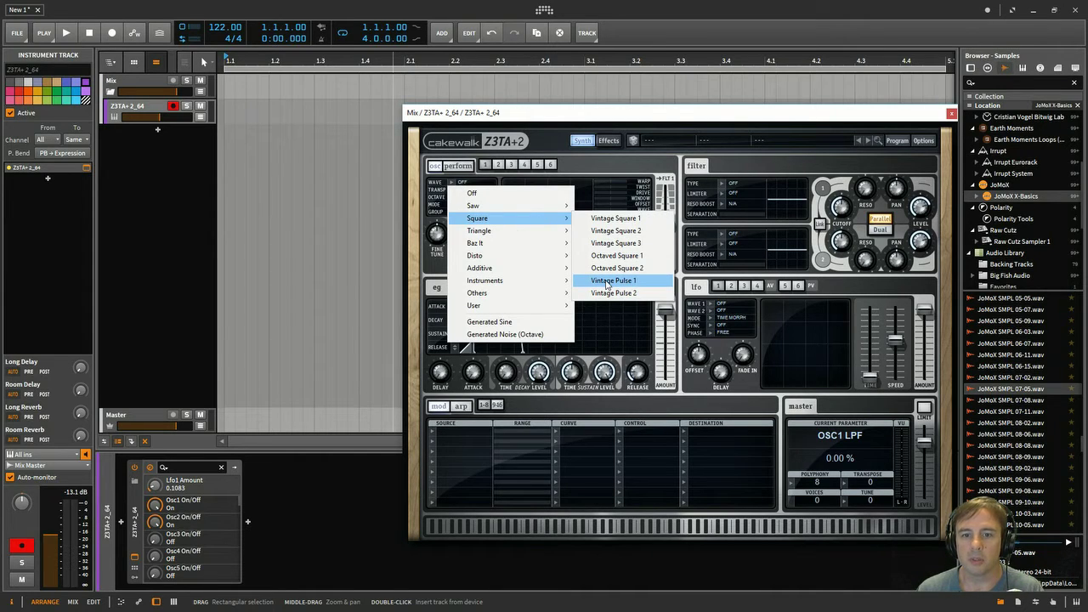
{"action": "left_click", "coordinate": [606, 280]}
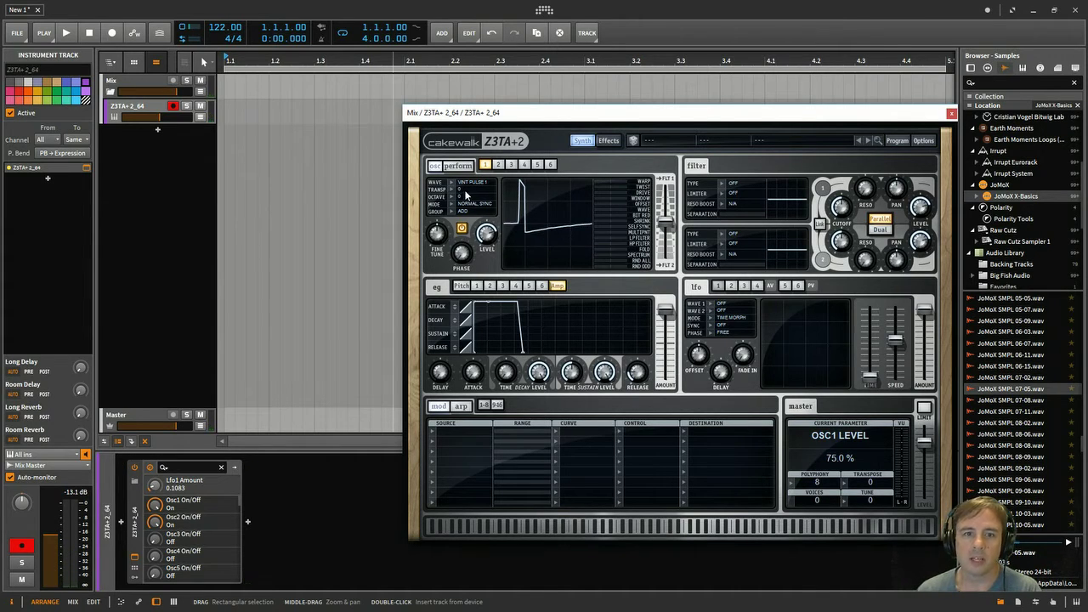
{"action": "left_click_drag", "start_coordinate": [465, 204], "coordinate": [465, 199]}
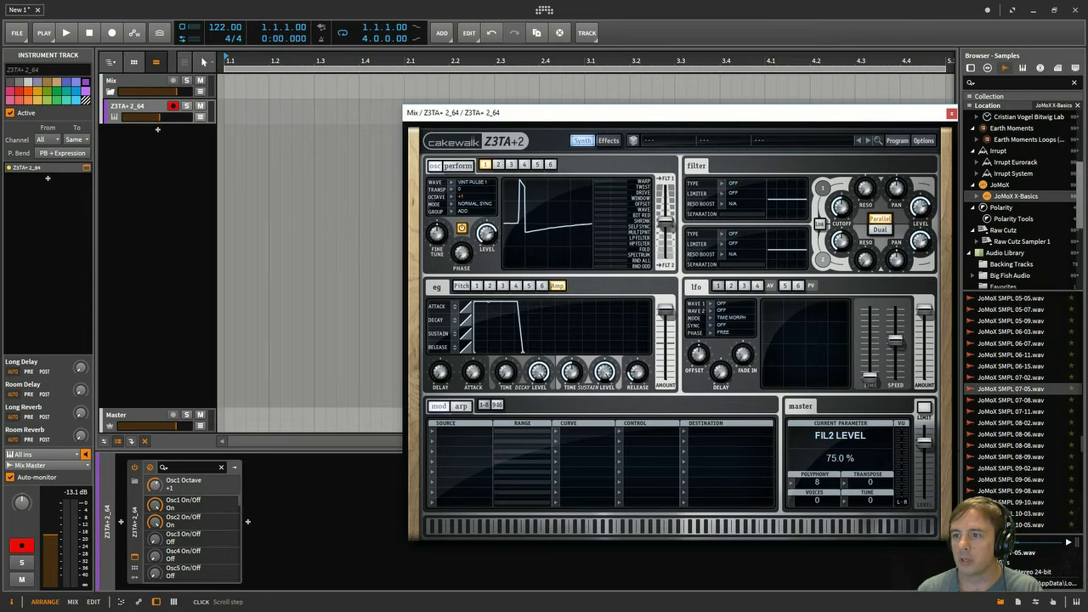
Drag Silver Square.wav from the Z3TA+ 2 Wavetables folder into Bitwig as a new Sampler track
{"action": "left_click_drag", "start_coordinate": [1087, 187], "coordinate": [748, 186]}
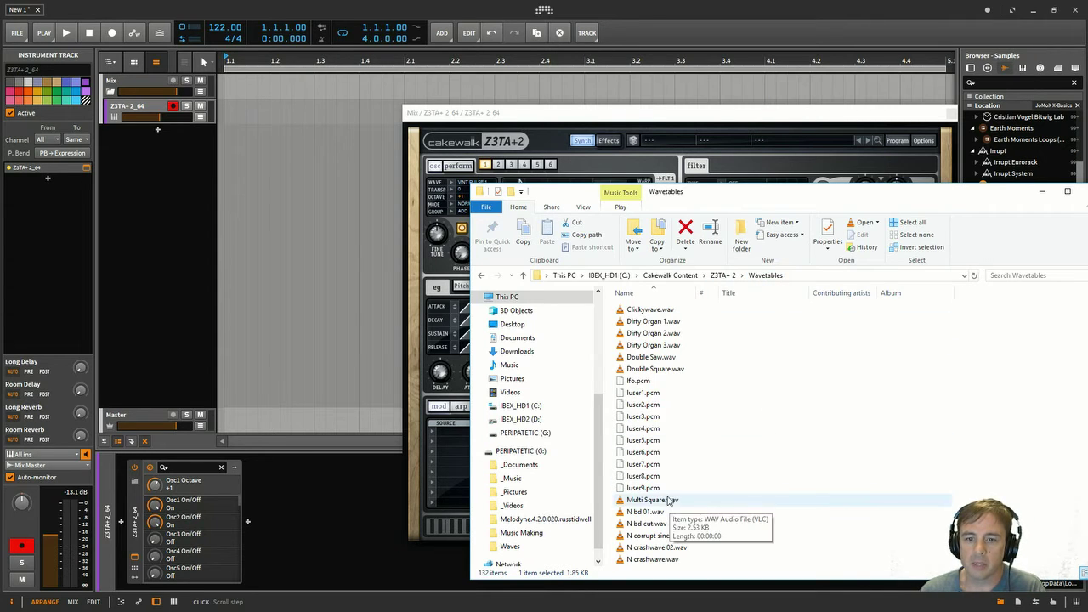
{"action": "scroll", "coordinate": [675, 488], "scroll_direction": "down", "scroll_amount": 5}
{"action": "scroll", "coordinate": [703, 471], "scroll_direction": "down", "scroll_amount": 5}
{"action": "scroll", "coordinate": [680, 476], "scroll_direction": "down", "scroll_amount": 5}
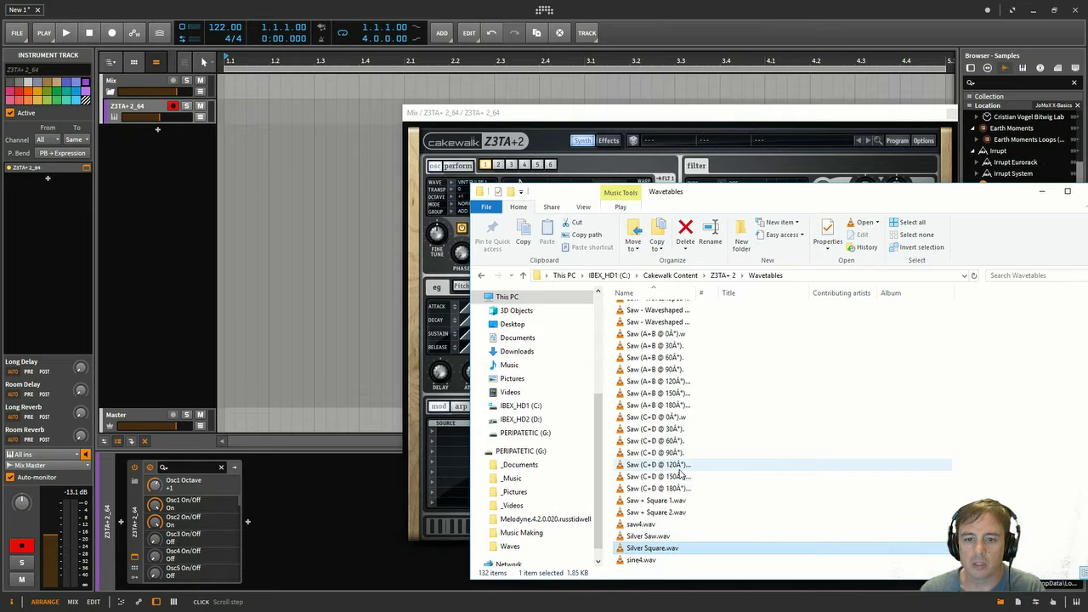
{"action": "scroll", "coordinate": [679, 472], "scroll_direction": "down", "scroll_amount": 3}
{"action": "left_click", "coordinate": [659, 441]}
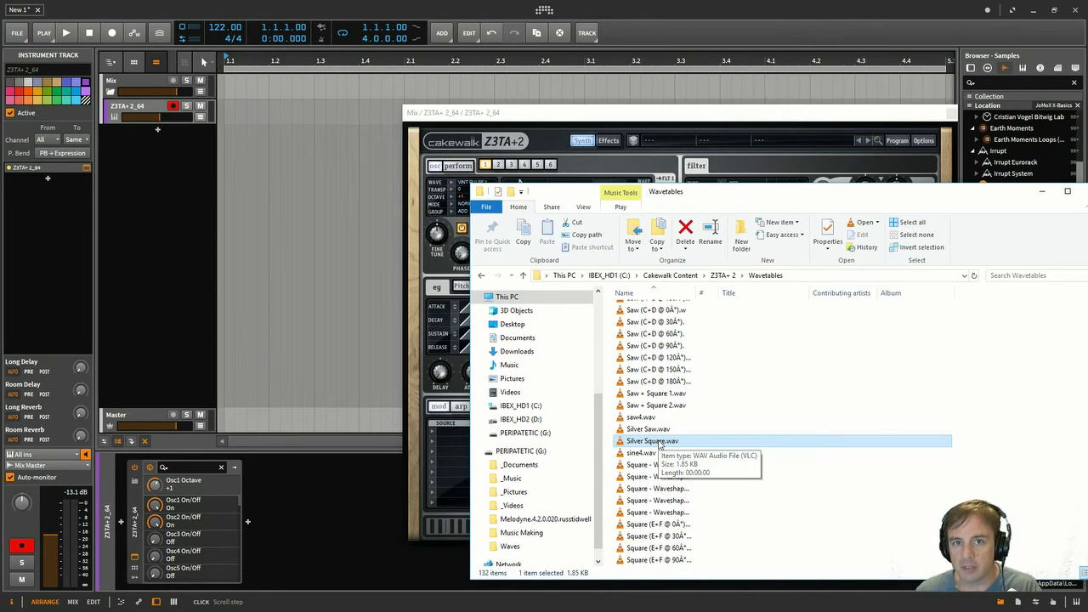
{"action": "mouse_move", "coordinate": [660, 441]}
{"action": "left_mouse_down"}
{"action": "mouse_move", "coordinate": [157, 200]}
{"action": "mouse_move", "coordinate": [144, 153]}
{"action": "left_mouse_up"}
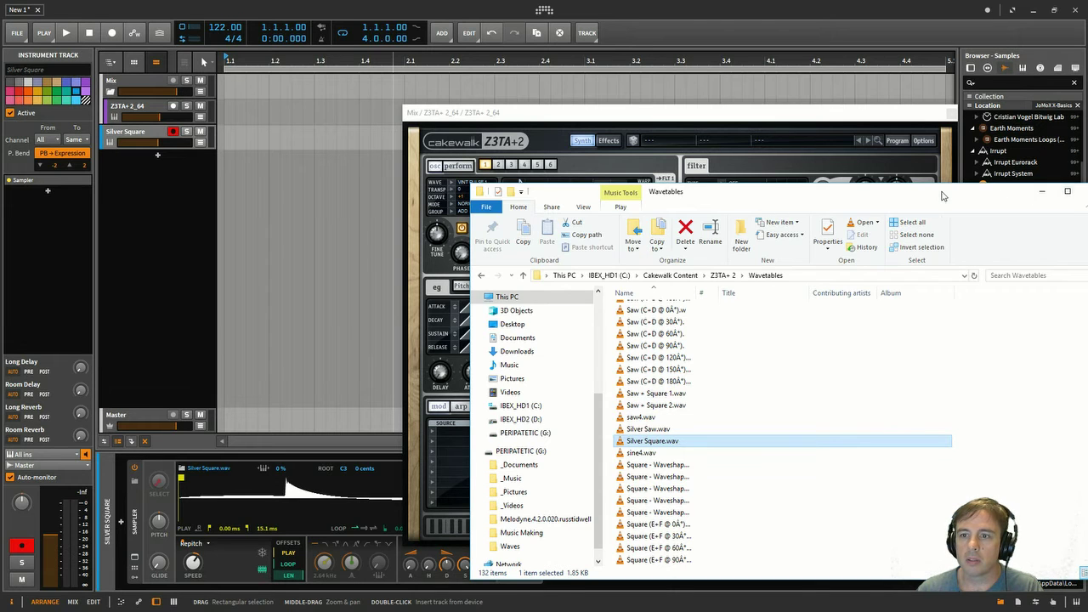
{"action": "left_click_drag", "start_coordinate": [944, 196], "coordinate": [1087, 226]}
Set the Silver Square Sampler to Cycles mode with frozen playhead and 100% keytracking
{"action": "left_click", "coordinate": [1020, 212]}
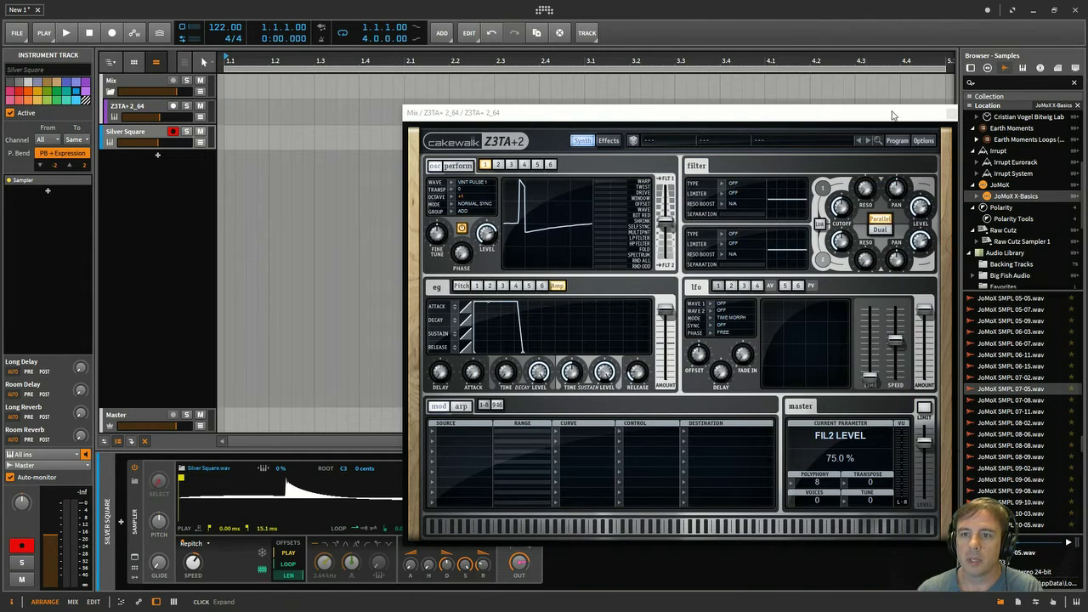
{"action": "left_click", "coordinate": [951, 114]}
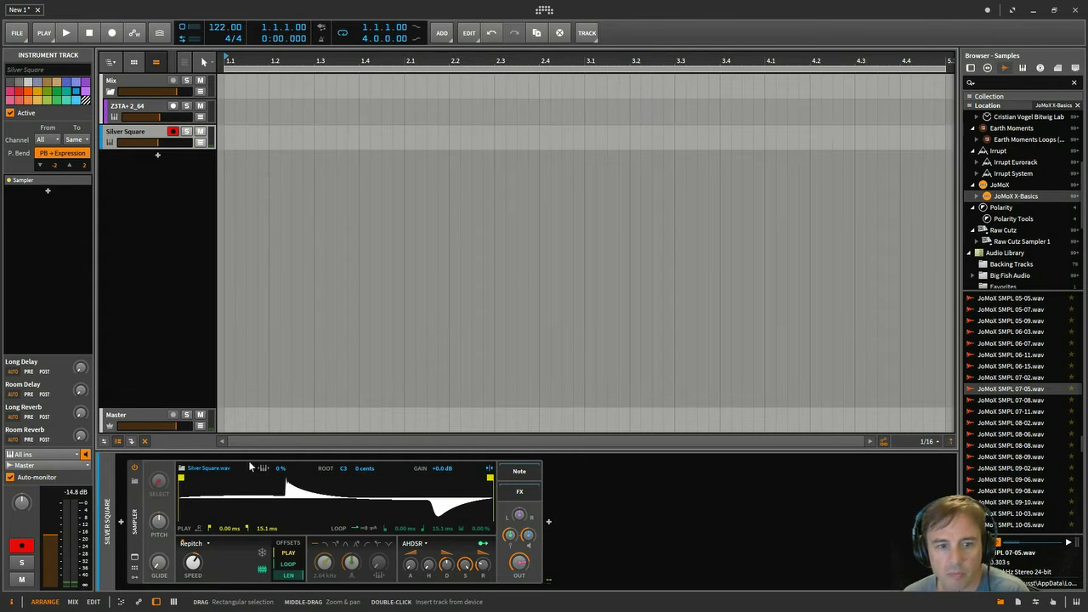
{"action": "left_click", "coordinate": [208, 544]}
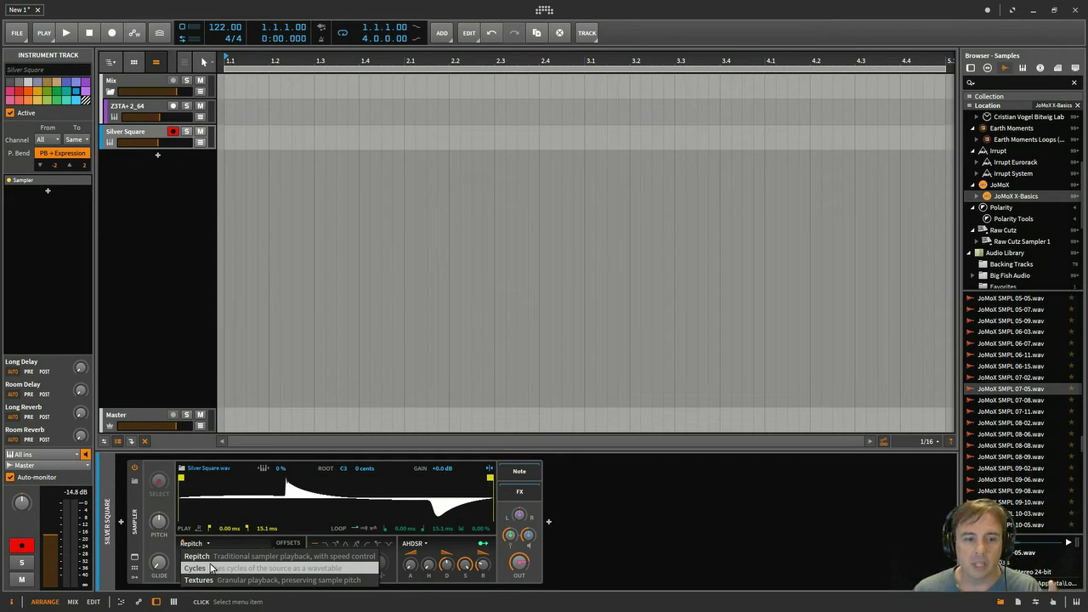
{"action": "left_click", "coordinate": [201, 571]}
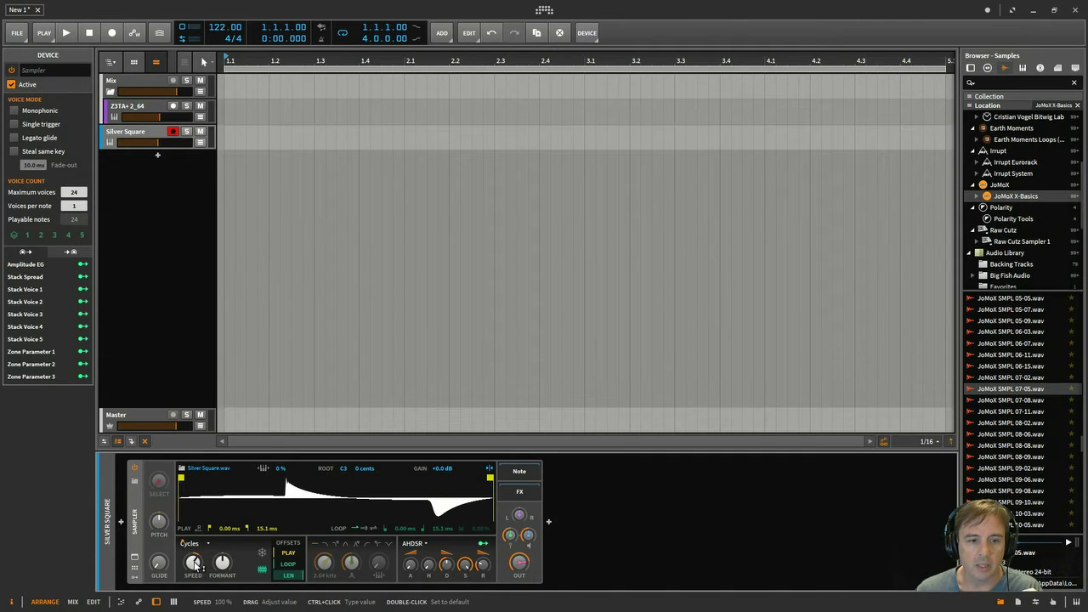
{"action": "left_click", "coordinate": [262, 556]}
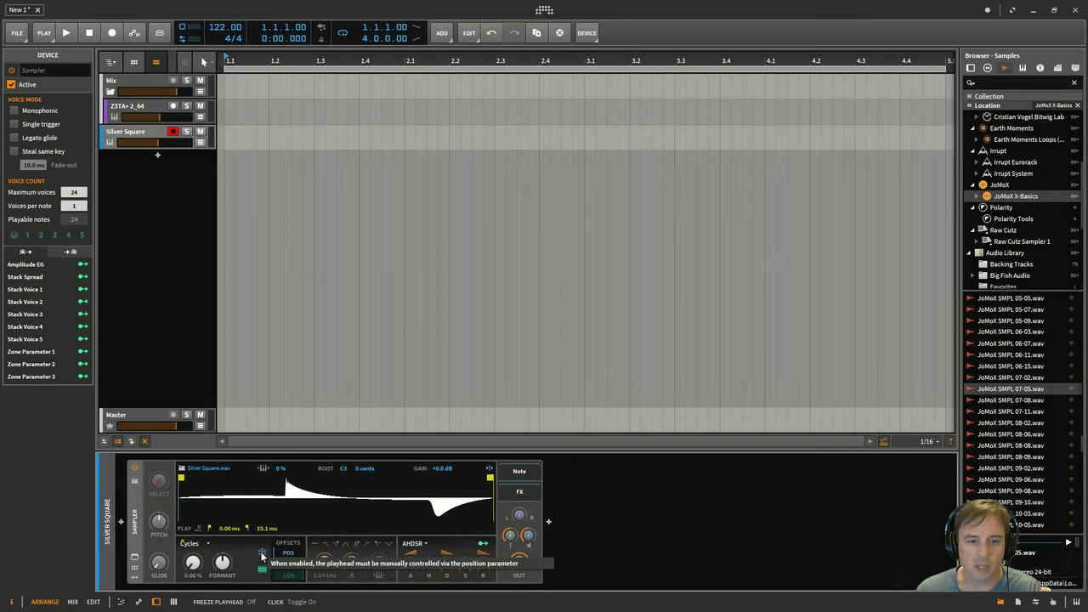
{"action": "left_click", "coordinate": [264, 468]}
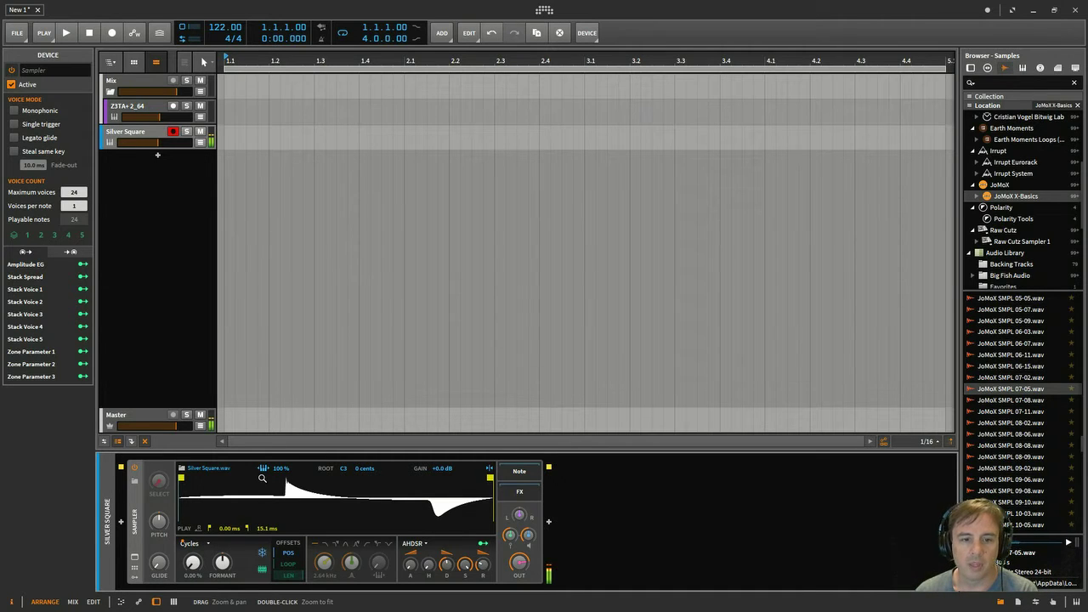
Move the Silver Square track higher in the track list and colour it purple
{"action": "left_click", "coordinate": [144, 111]}
{"action": "left_click", "coordinate": [138, 134]}
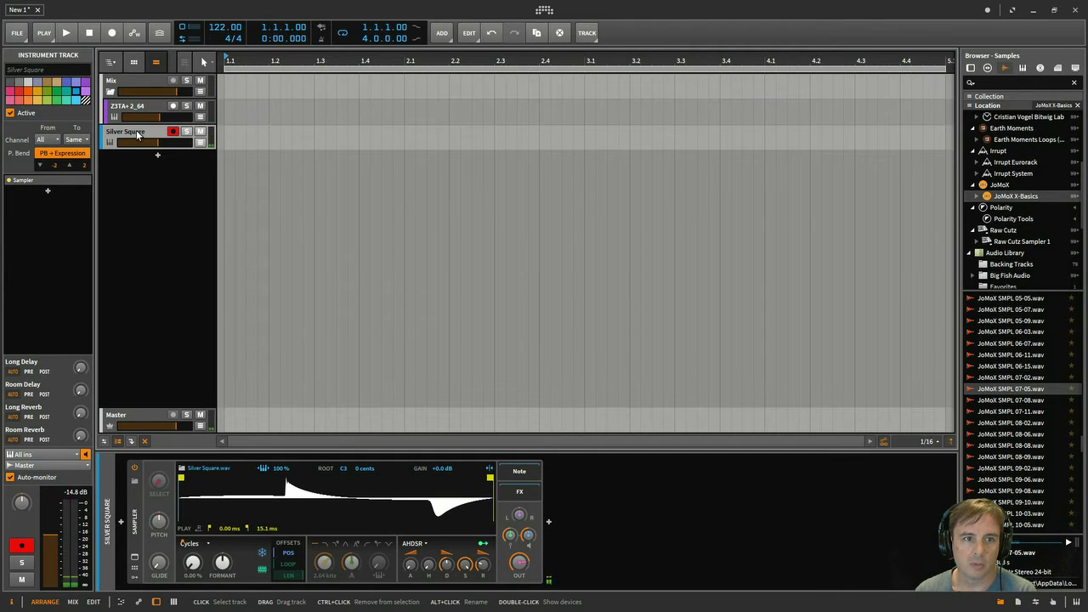
{"action": "left_click_drag", "start_coordinate": [137, 135], "coordinate": [141, 92]}
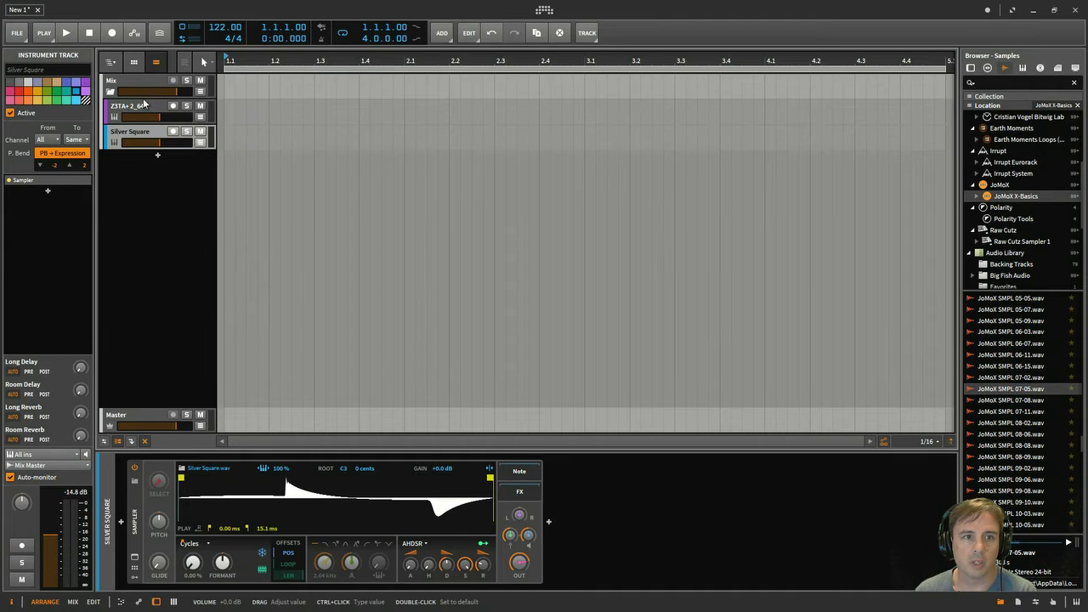
{"action": "left_click", "coordinate": [79, 87]}
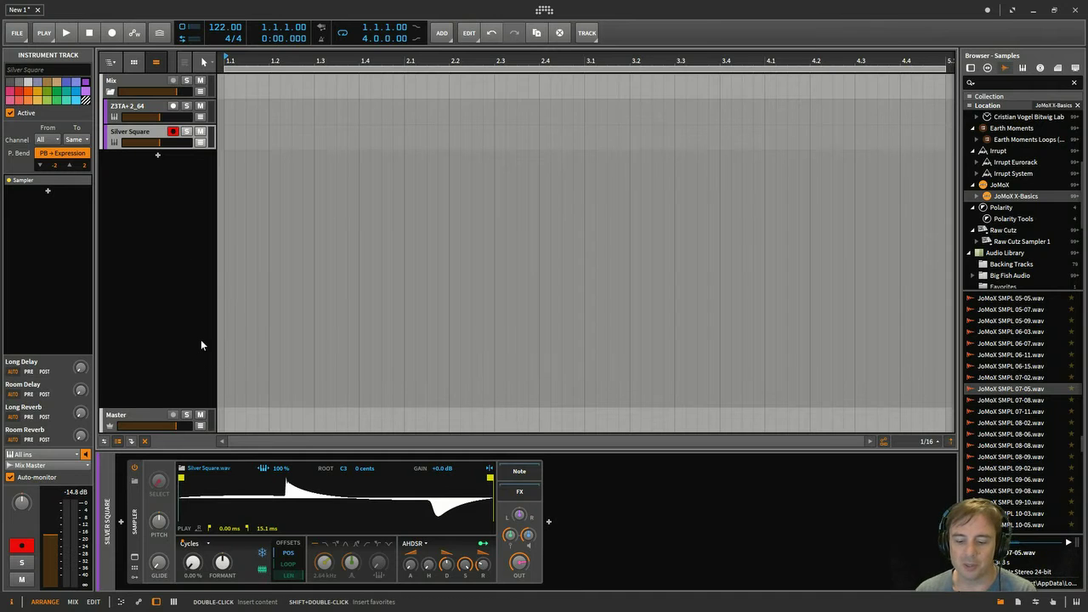
{"action": "left_click", "coordinate": [140, 110]}
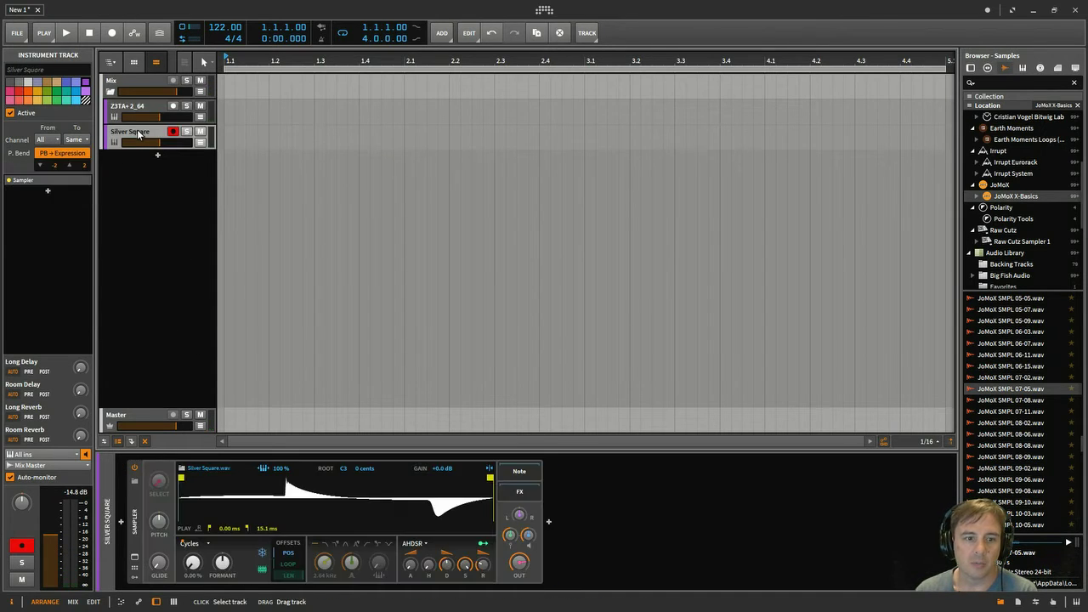
{"action": "left_click", "coordinate": [138, 138]}
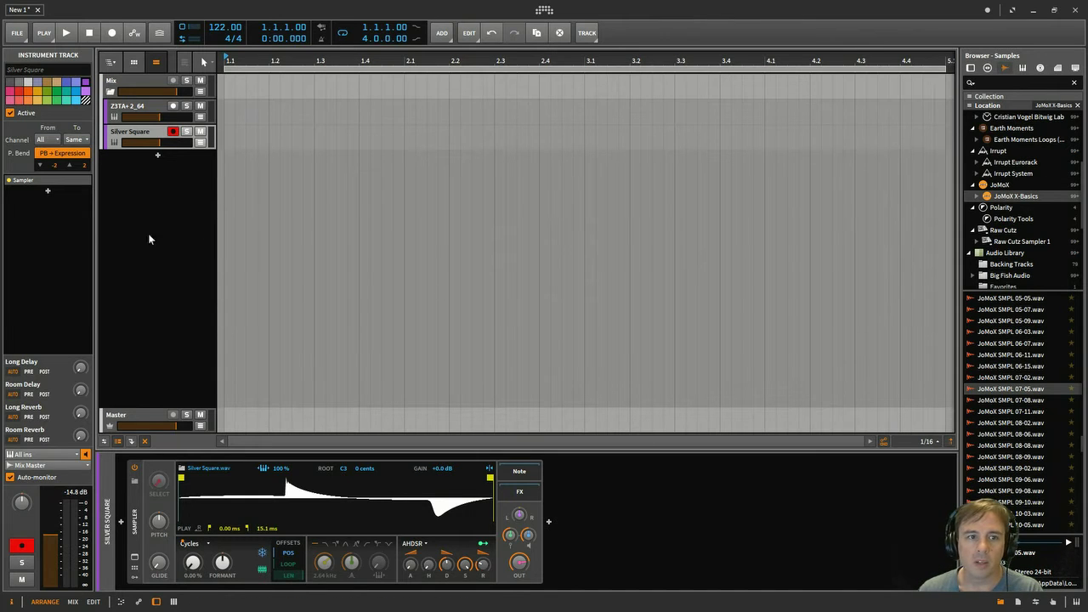
Reopen the Z3TA+2 editor beside the Silver Square sampler and route Osc1 to filter 1 at 81.6 : 18.4
{"action": "left_click", "coordinate": [151, 111]}
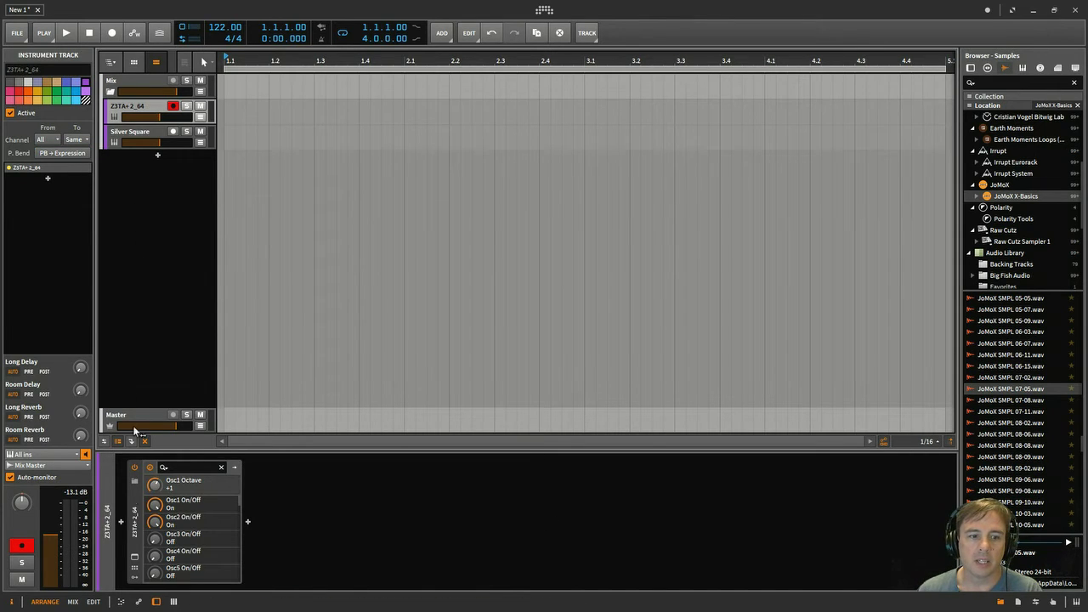
{"action": "left_click", "coordinate": [134, 556]}
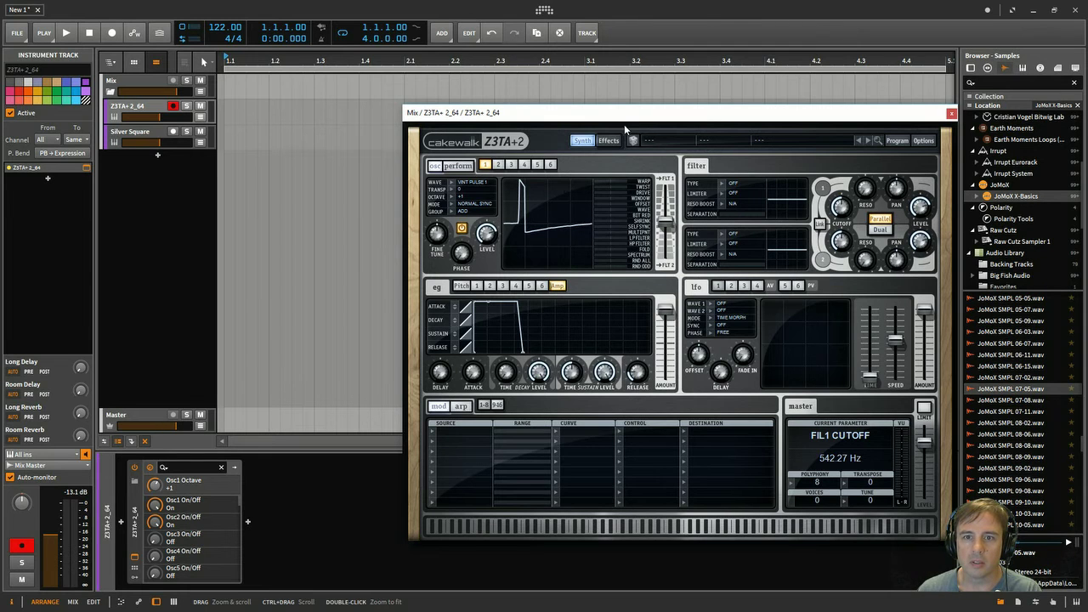
{"action": "left_click_drag", "start_coordinate": [625, 113], "coordinate": [664, 16]}
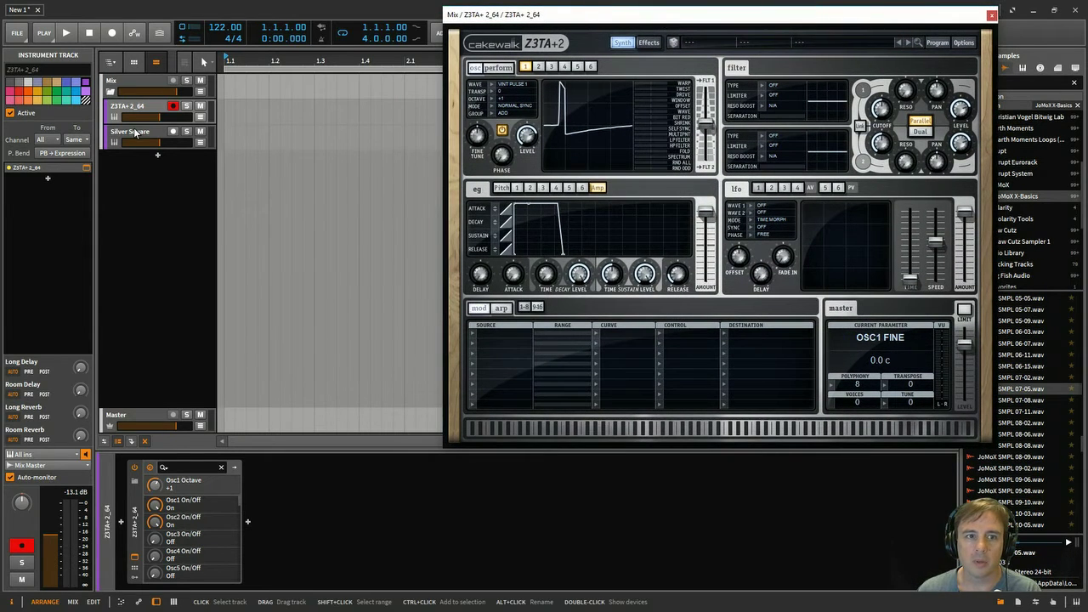
{"action": "left_click", "coordinate": [134, 132]}
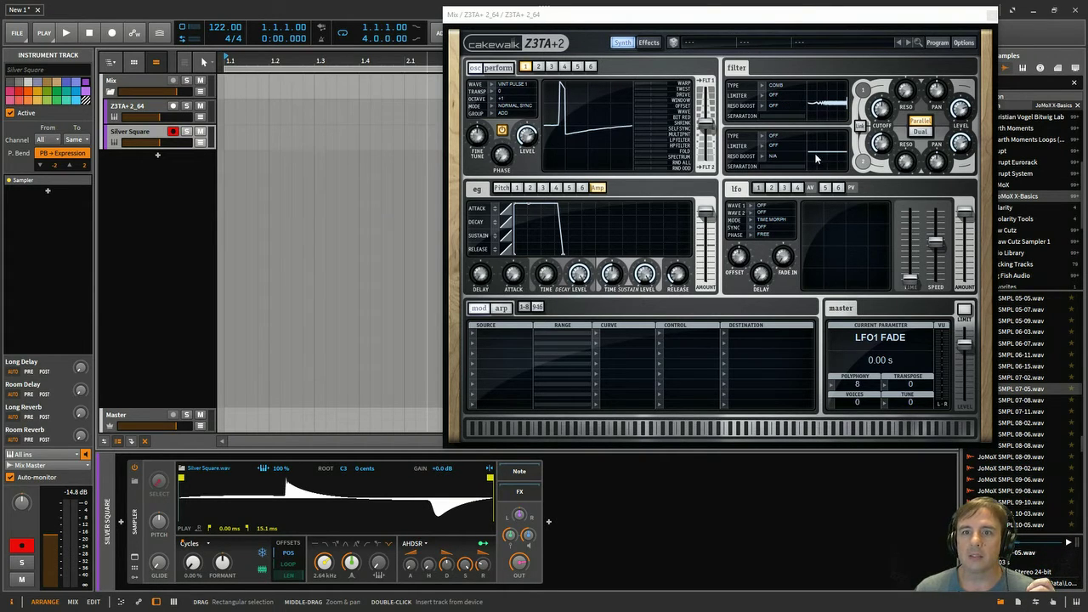
{"action": "mouse_move", "coordinate": [708, 128]}
{"action": "left_mouse_down"}
{"action": "mouse_move", "coordinate": [708, 99]}
{"action": "mouse_move", "coordinate": [714, 153]}
{"action": "left_mouse_up"}
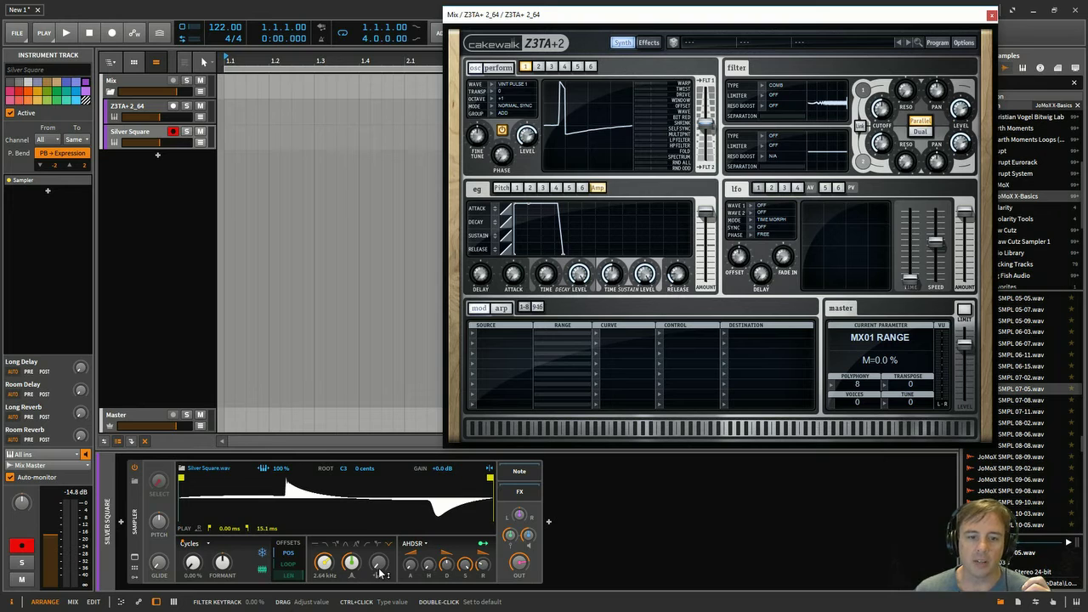
Refocus the Bitwig window and expand the Silver Square Sampler's modulator column
{"action": "left_click", "coordinate": [380, 571]}
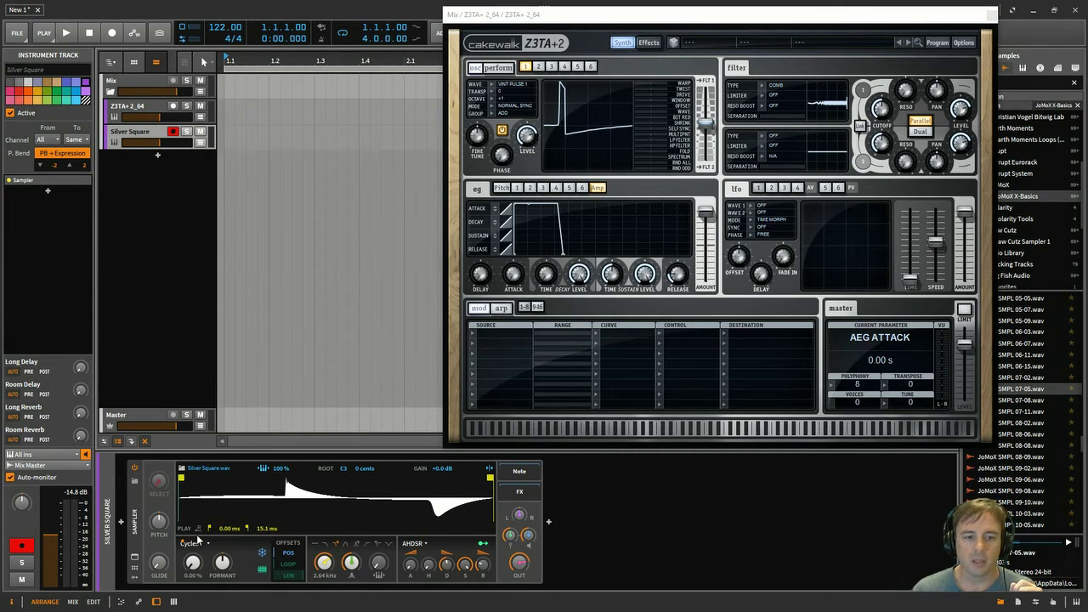
{"action": "left_click", "coordinate": [133, 567]}
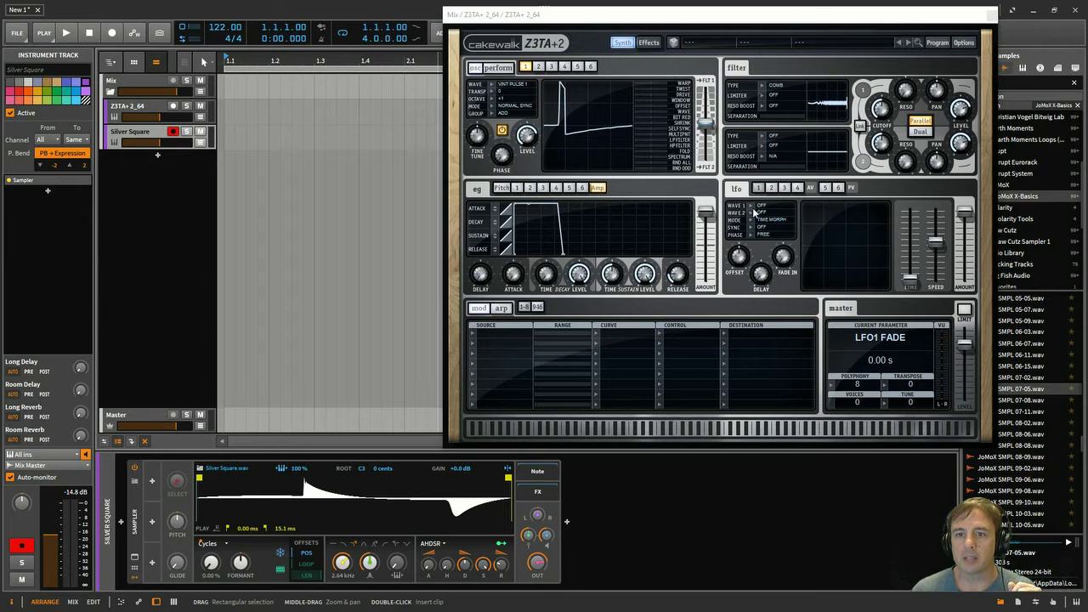
Give LFO 1 sine-type waves 1 and 2, sync 16, and an amount of about 22%
{"action": "left_click", "coordinate": [763, 206]}
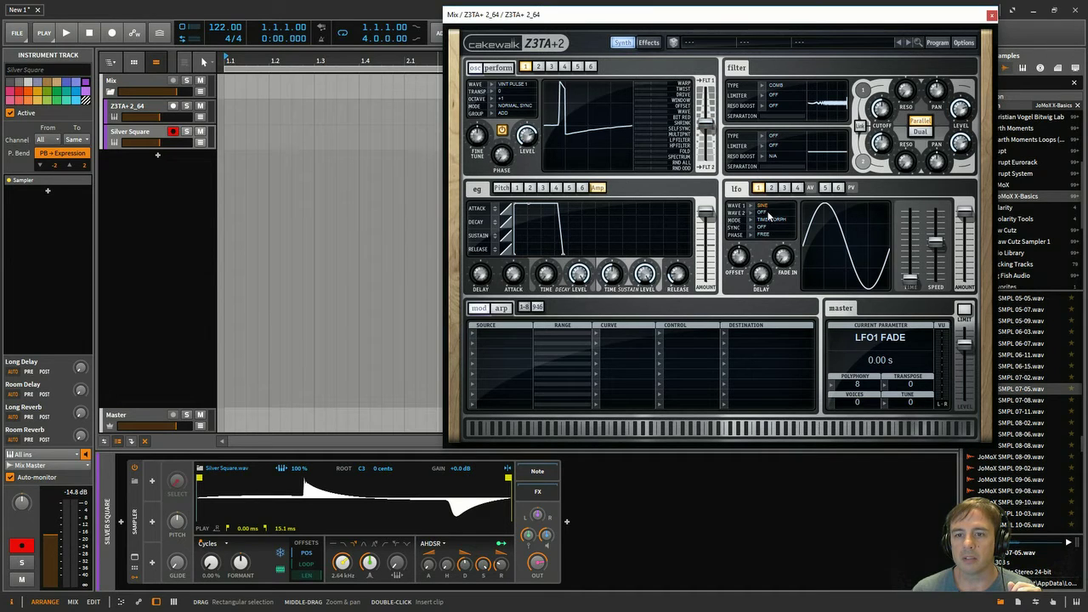
{"action": "left_click", "coordinate": [768, 214]}
{"action": "left_click", "coordinate": [768, 215]}
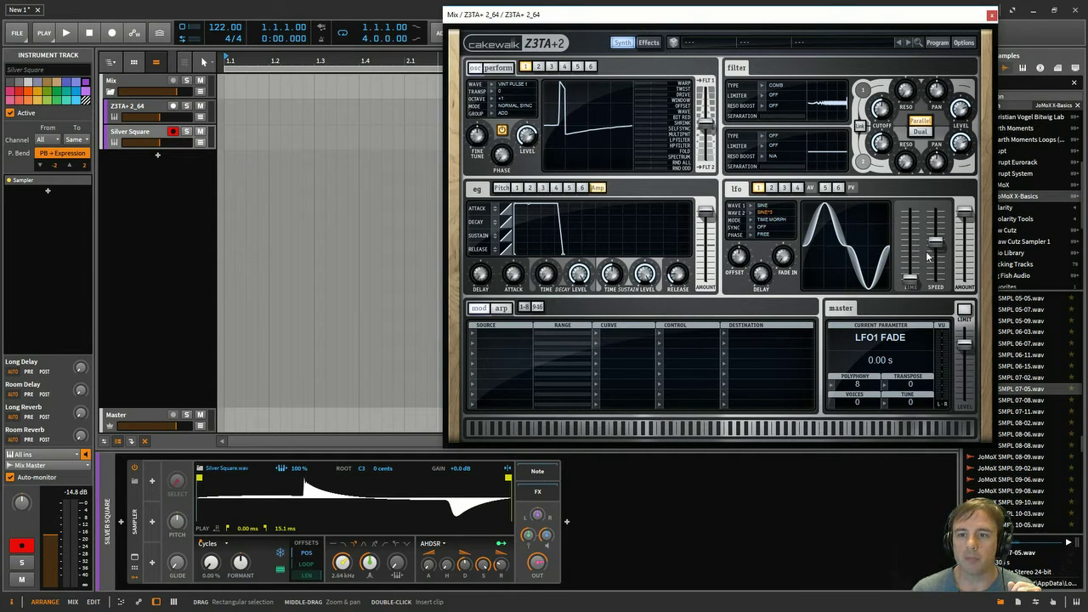
{"action": "left_click", "coordinate": [769, 226]}
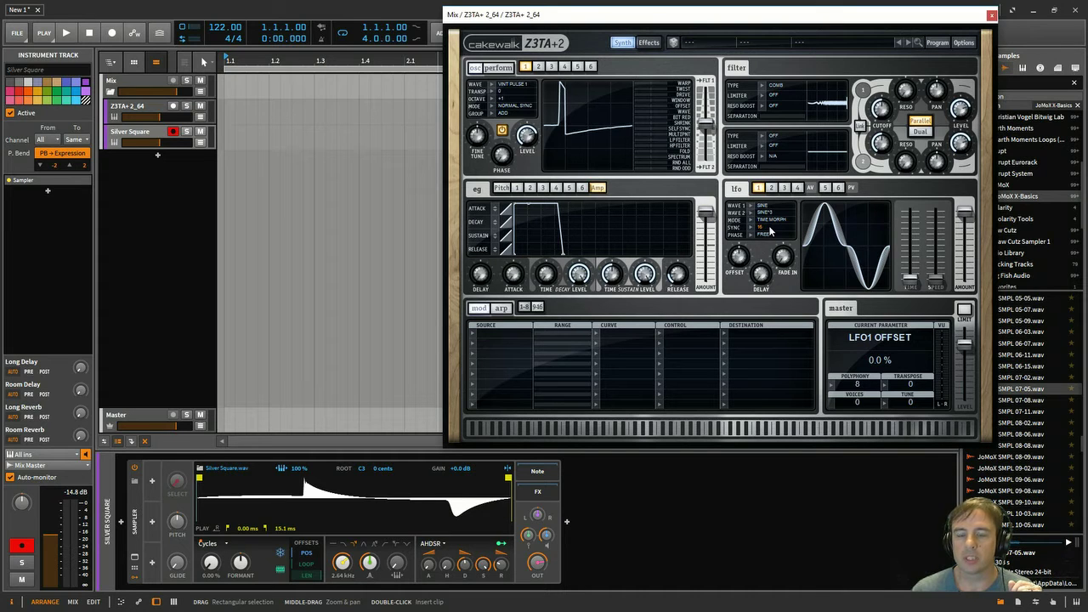
{"action": "left_click_drag", "start_coordinate": [960, 213], "coordinate": [961, 270]}
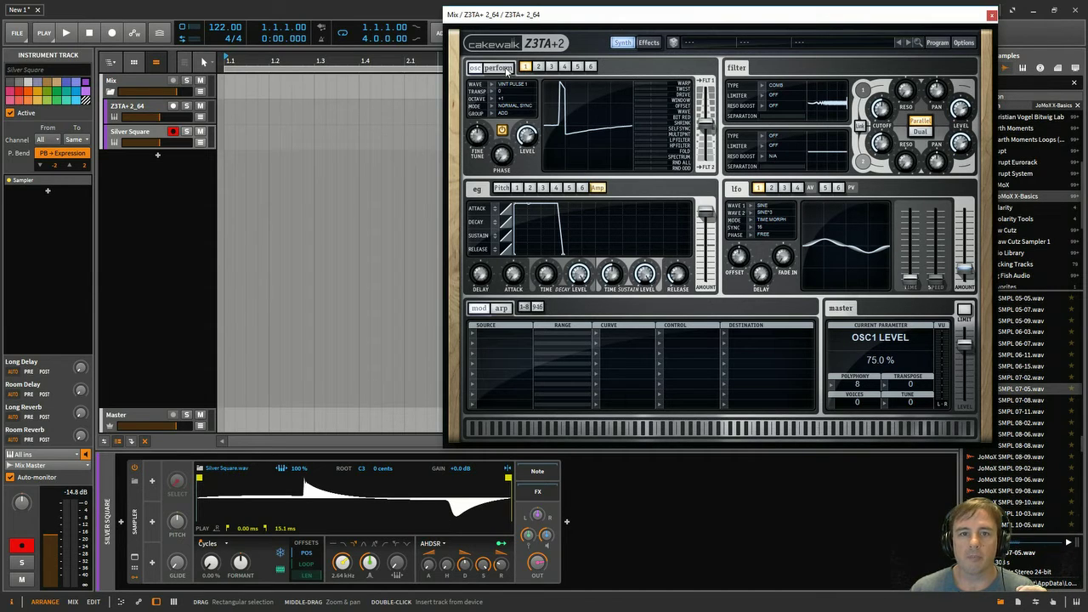
{"action": "left_click", "coordinate": [501, 68]}
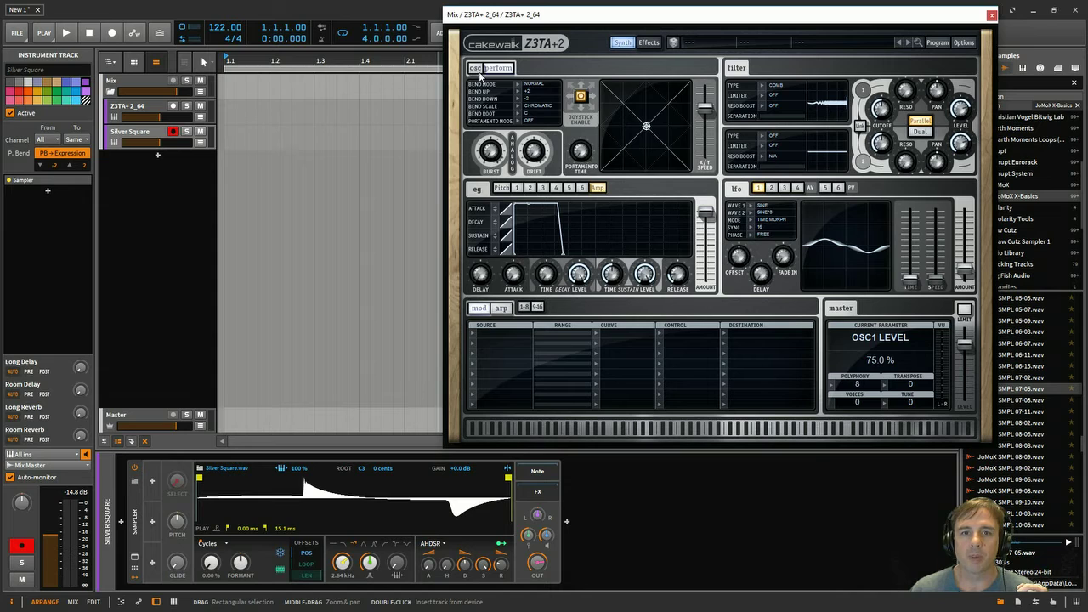
{"action": "left_click", "coordinate": [479, 70]}
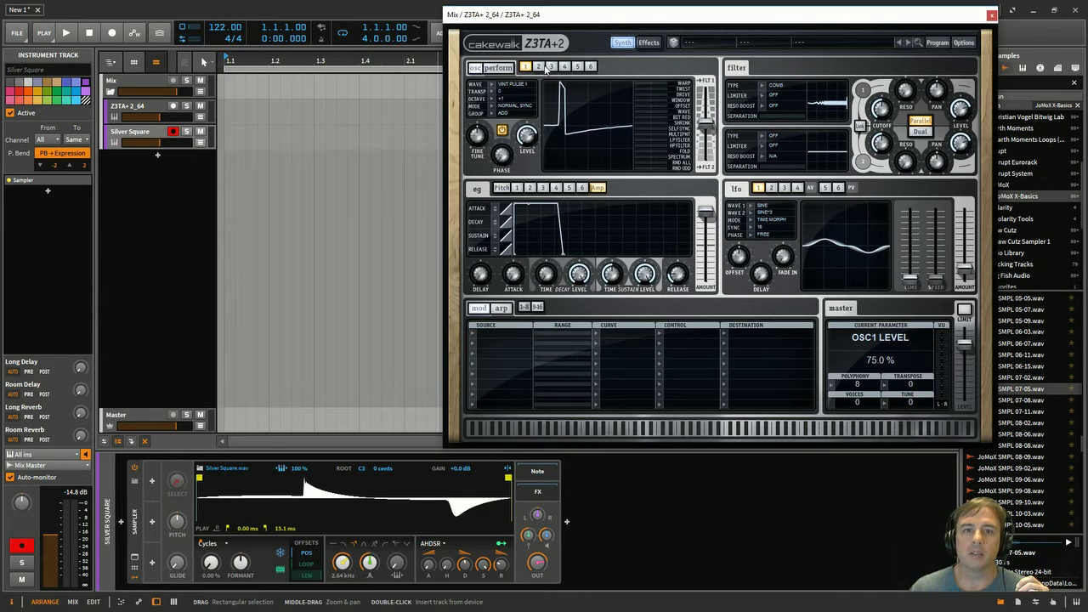
{"action": "left_click", "coordinate": [538, 67]}
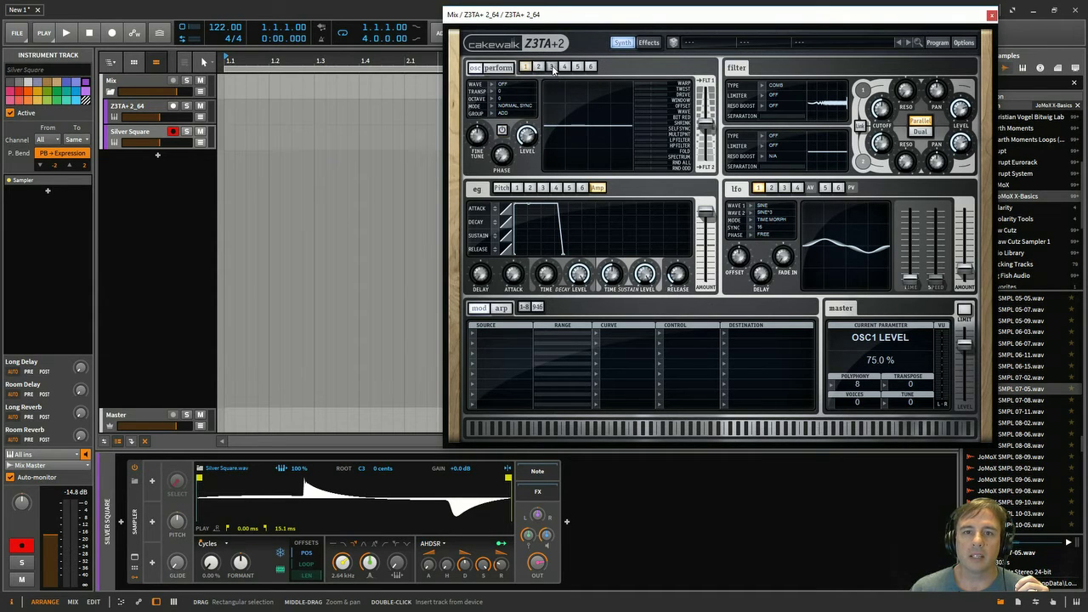
{"action": "left_click", "coordinate": [564, 67]}
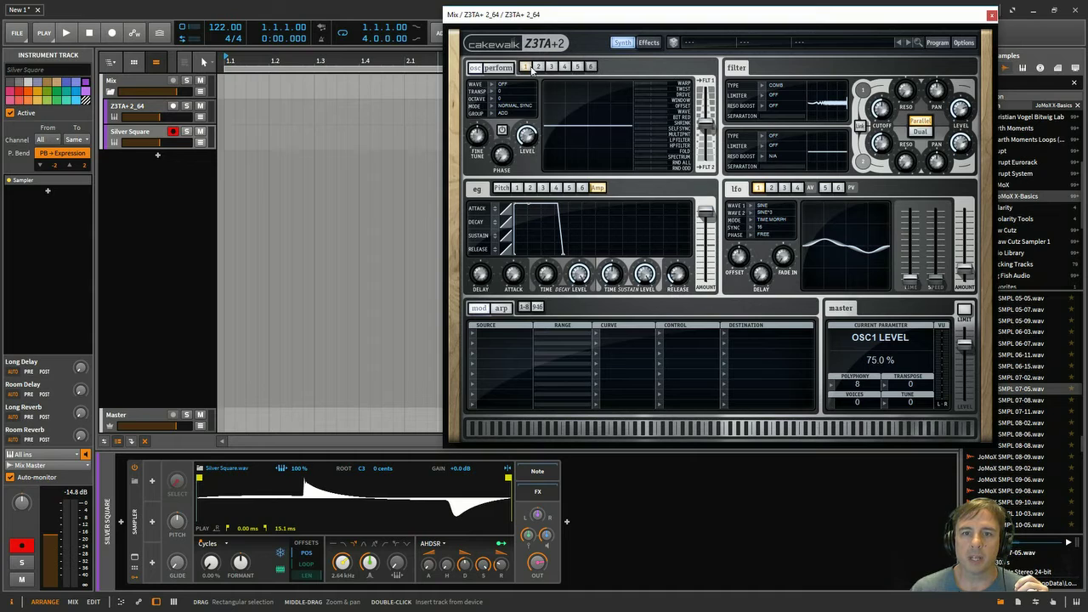
{"action": "left_click", "coordinate": [528, 67]}
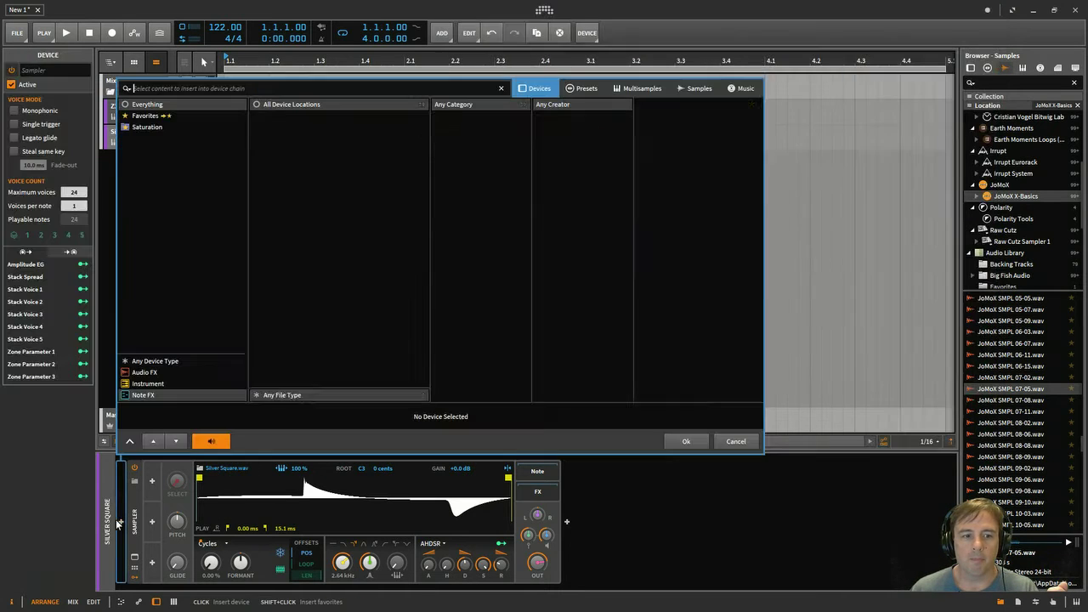
{"action": "double_click", "coordinate": [611, 510]}
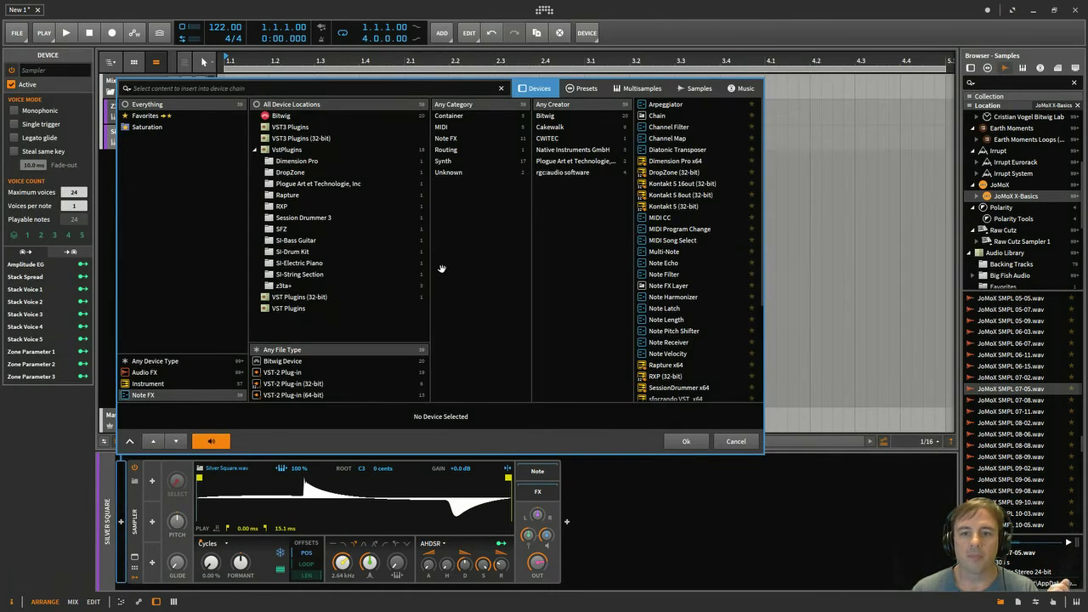
{"action": "left_click", "coordinate": [170, 383]}
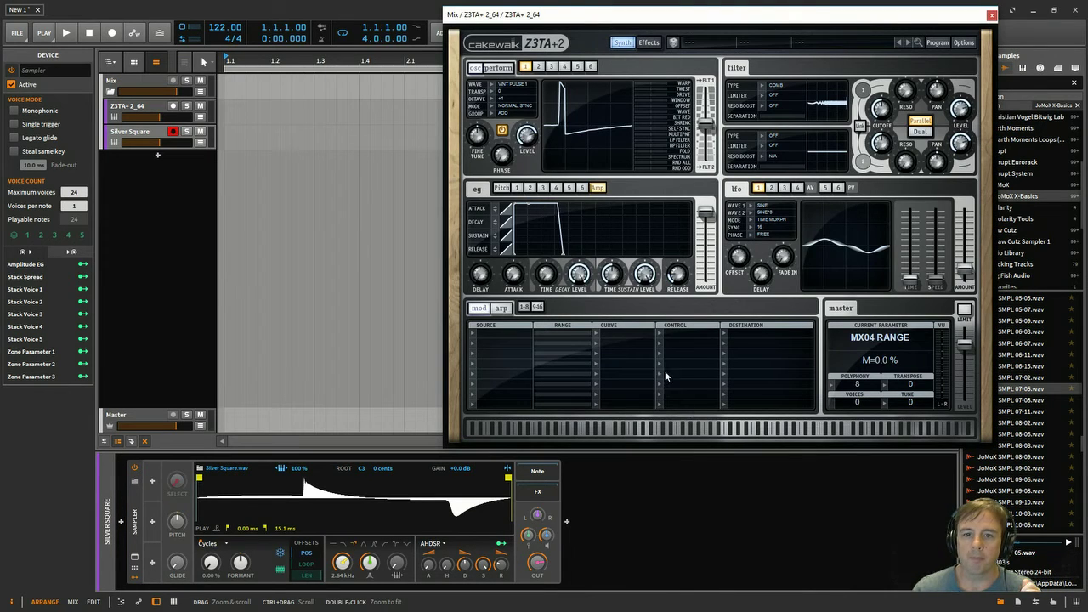
{"action": "left_click_drag", "start_coordinate": [544, 205], "coordinate": [526, 205]}
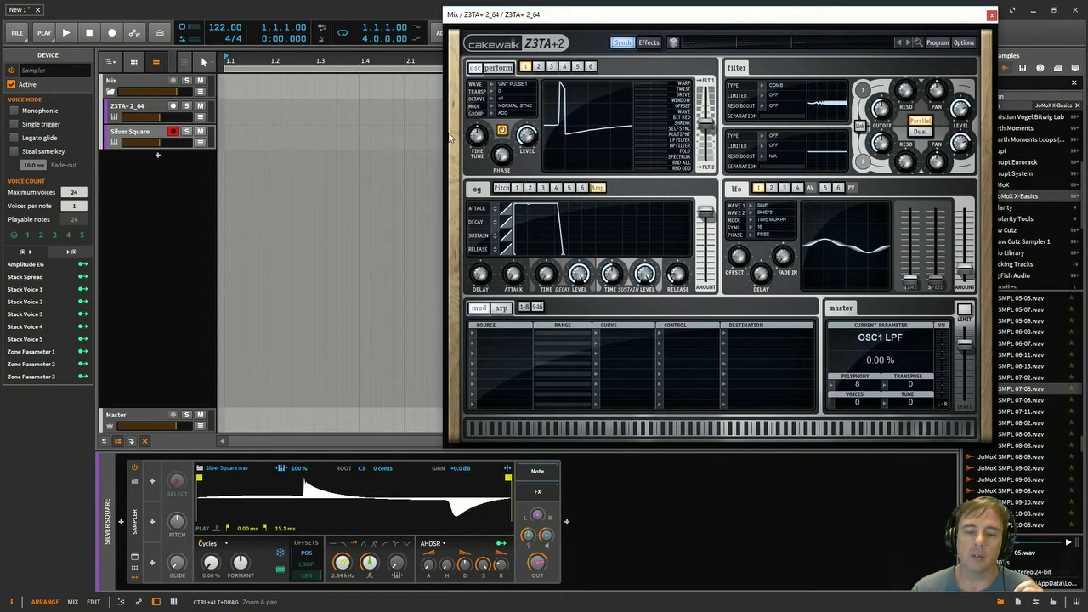
Select the Z3TA+2_64 track to show its device parameters
{"action": "left_click", "coordinate": [191, 118]}
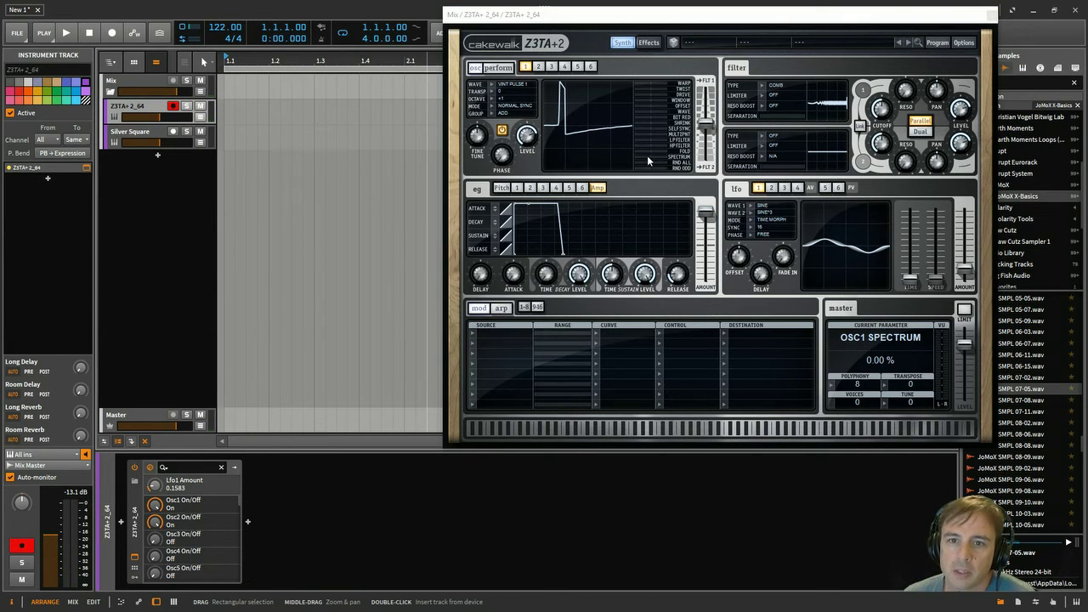
Raise oscillator 1's spectrum, high-pass and self-sync, and add a little odd-harmonic randomness
{"action": "left_click_drag", "start_coordinate": [638, 155], "coordinate": [649, 162]}
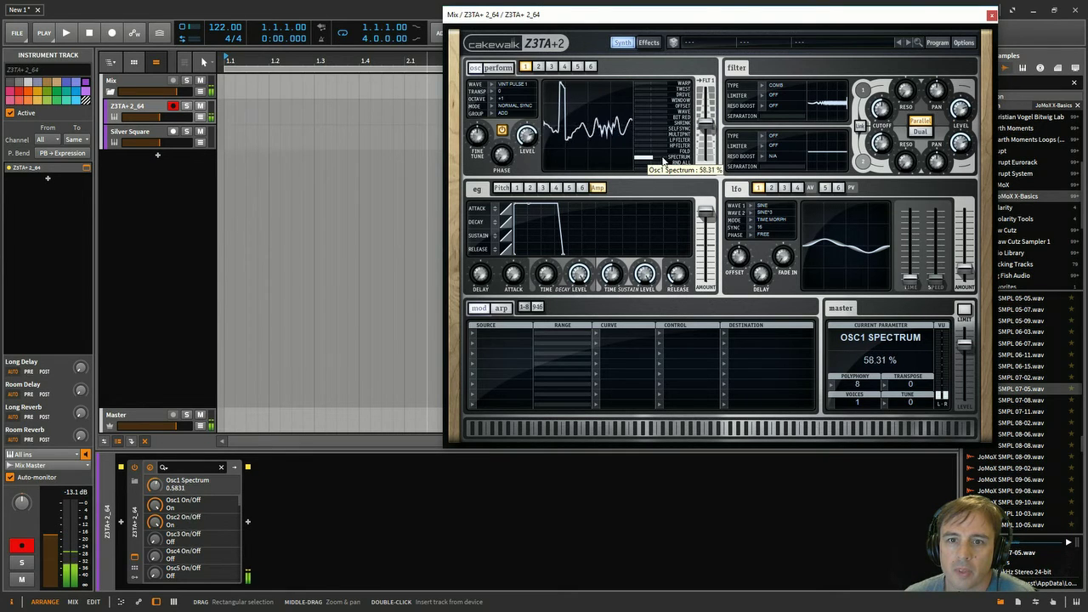
{"action": "left_click_drag", "start_coordinate": [650, 162], "coordinate": [655, 162]}
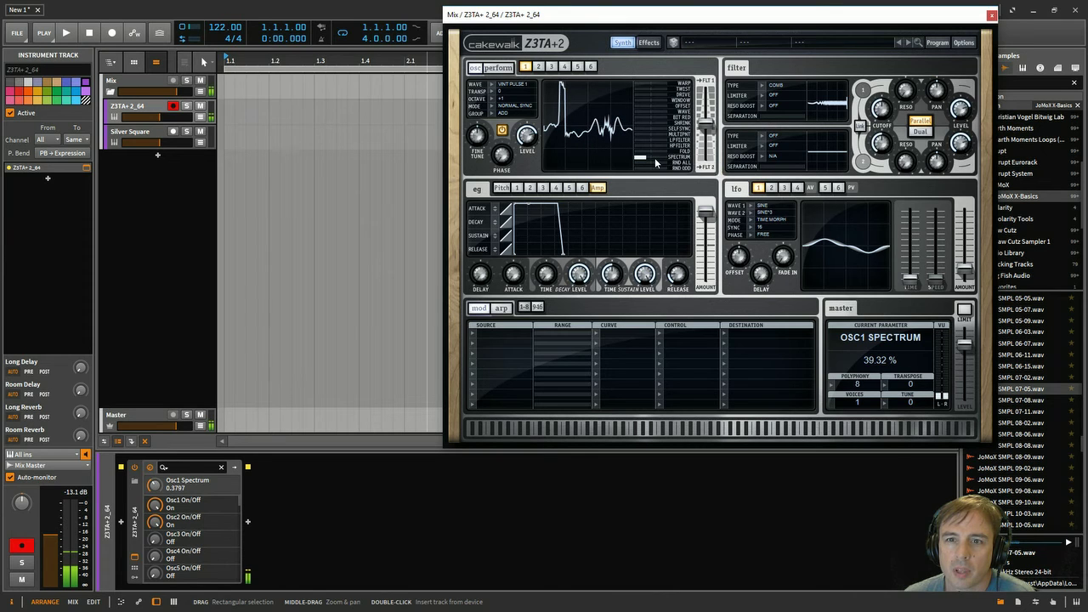
{"action": "left_click_drag", "start_coordinate": [638, 146], "coordinate": [662, 151]}
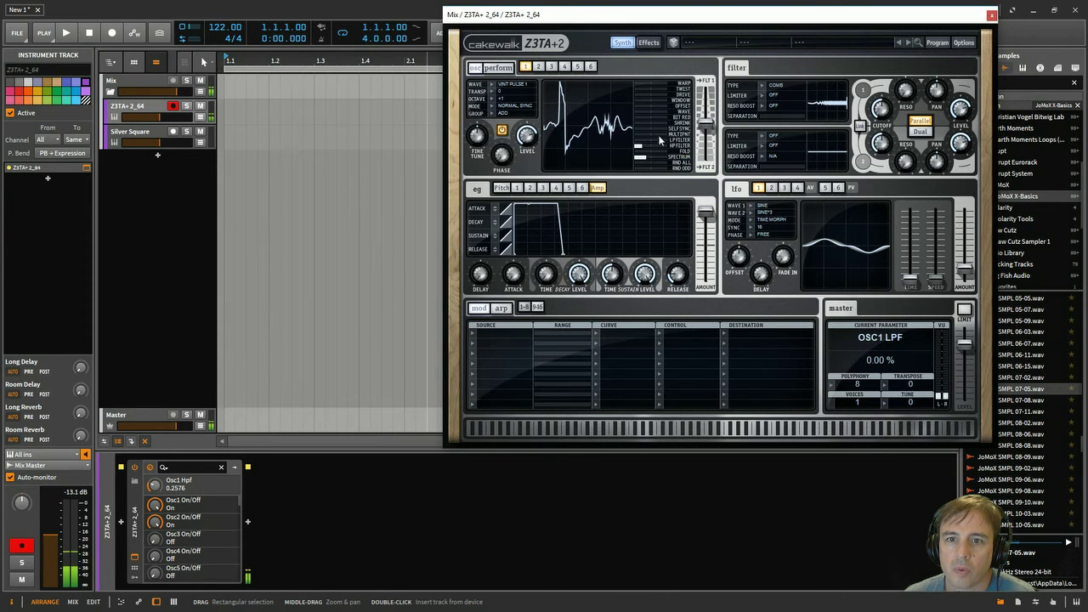
{"action": "left_click_drag", "start_coordinate": [643, 130], "coordinate": [660, 130]}
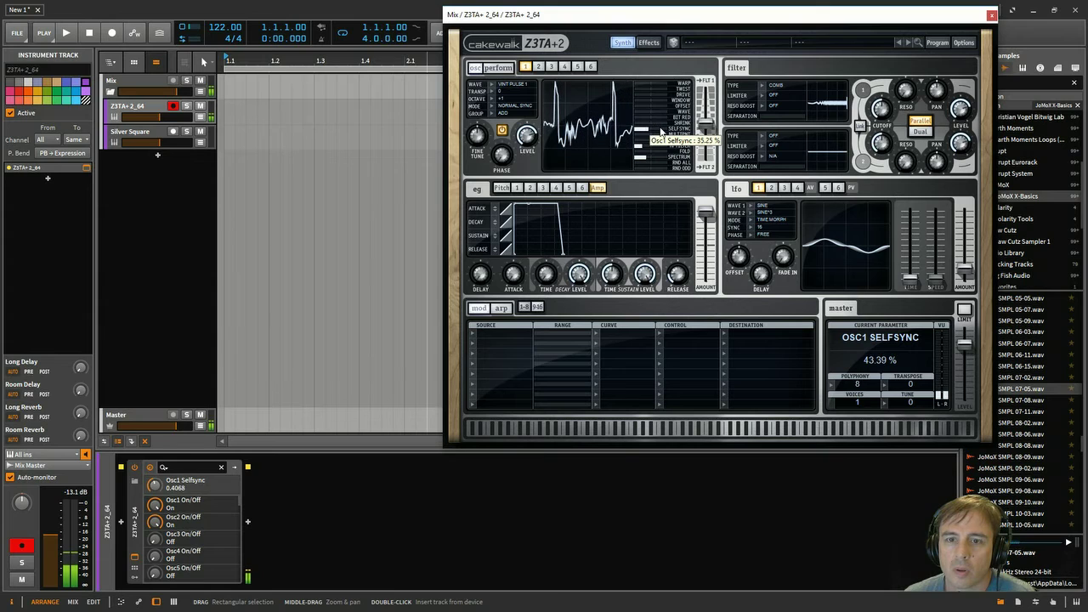
{"action": "left_click_drag", "start_coordinate": [651, 169], "coordinate": [676, 164]}
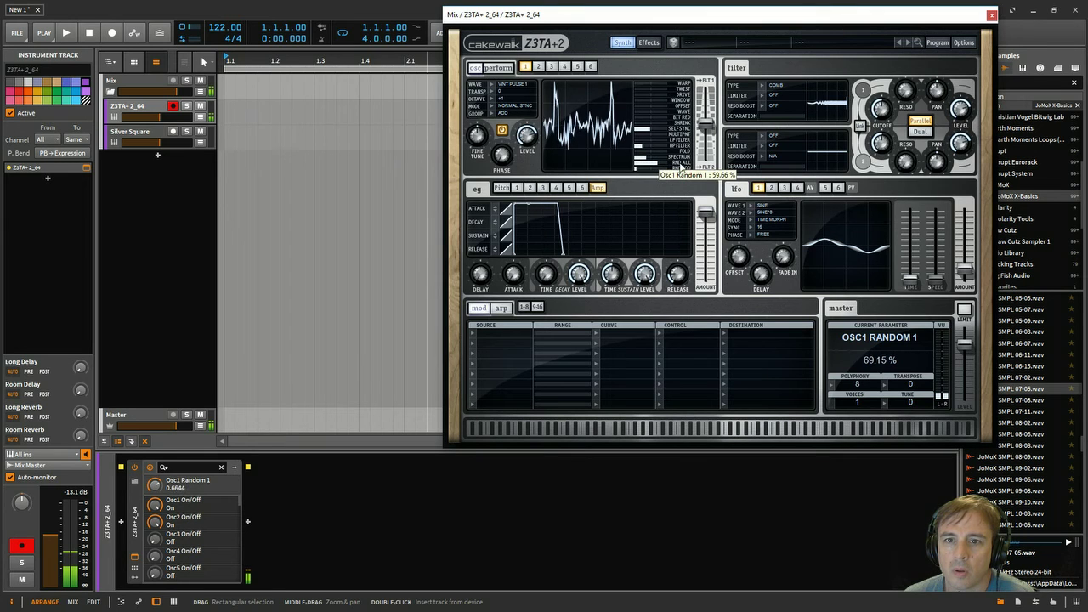
{"action": "left_click_drag", "start_coordinate": [674, 167], "coordinate": [667, 166]}
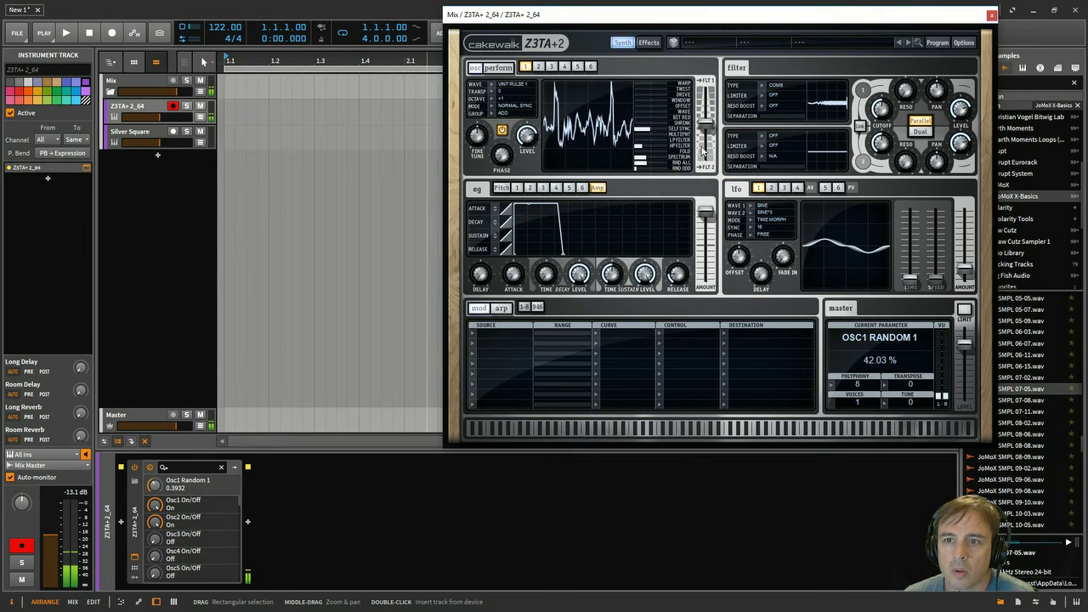
Switch filter 1 to a 12 dB/oct low-pass and lower its cutoff
{"action": "left_click_drag", "start_coordinate": [787, 83], "coordinate": [787, 86]}
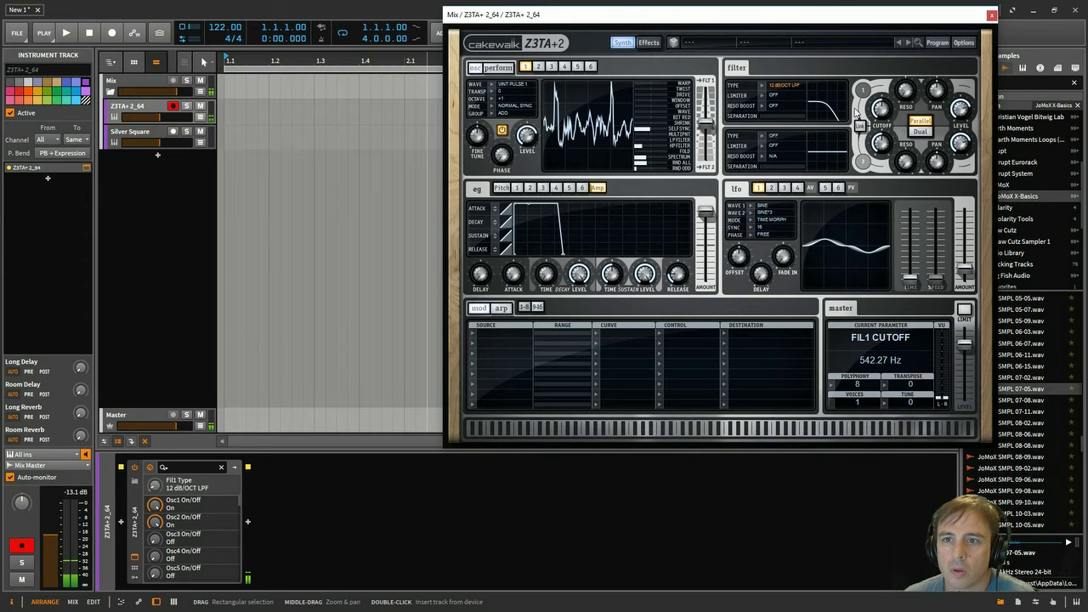
{"action": "left_click", "coordinate": [881, 108]}
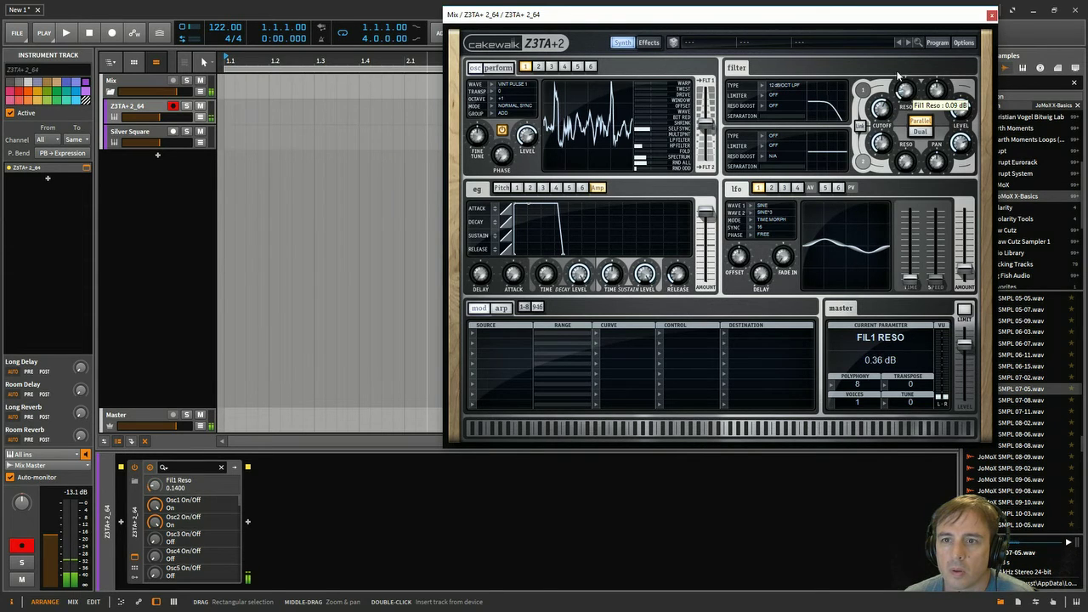
{"action": "mouse_move", "coordinate": [881, 109]}
{"action": "left_mouse_down"}
{"action": "mouse_move", "coordinate": [869, 125]}
{"action": "mouse_move", "coordinate": [875, 109]}
{"action": "left_mouse_up"}
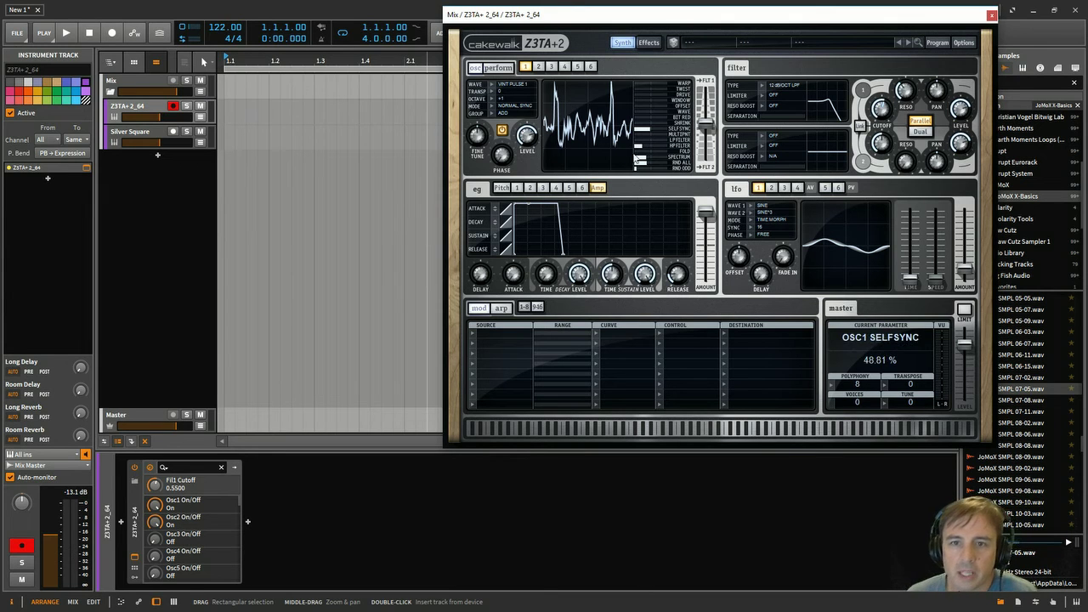
{"action": "left_click", "coordinate": [153, 138]}
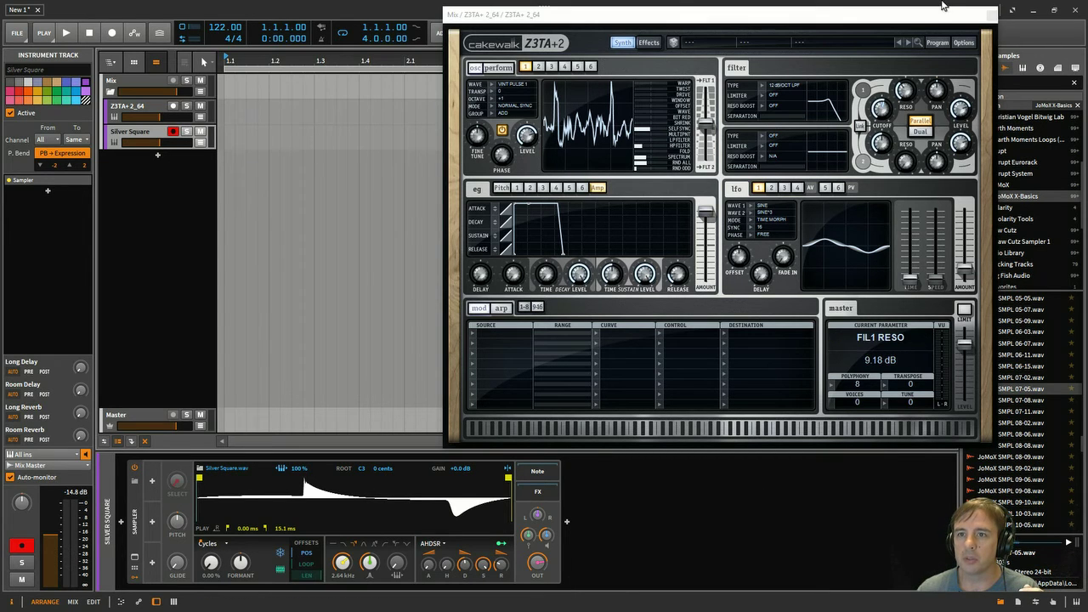
Close the Z3TA+2 plugin window, leaving the Silver Square sampler in view
{"action": "left_click", "coordinate": [990, 15]}
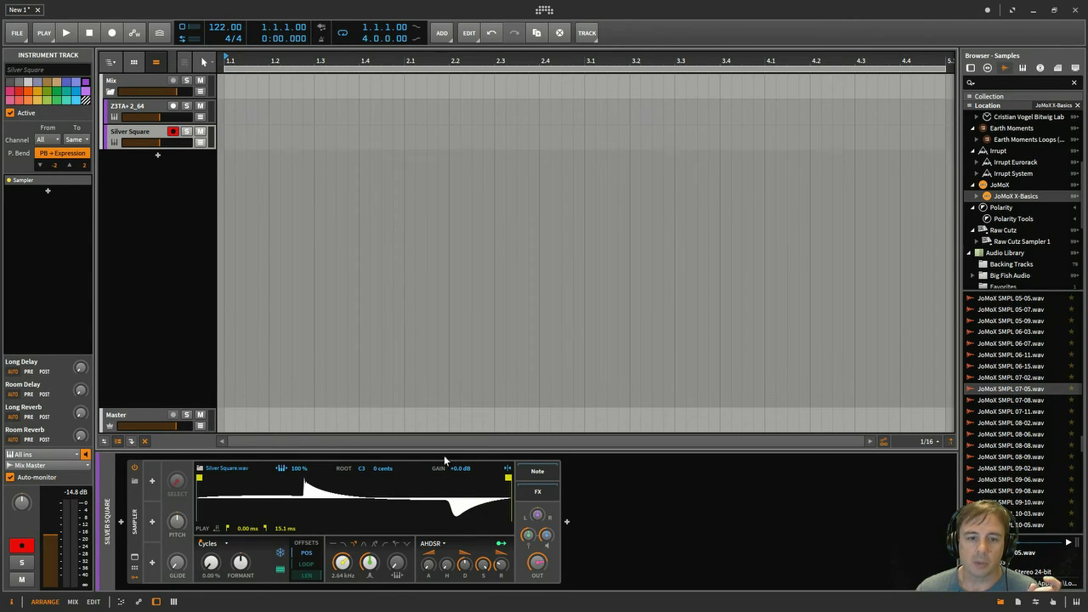
{"action": "mouse_move", "coordinate": [1011, 388]}
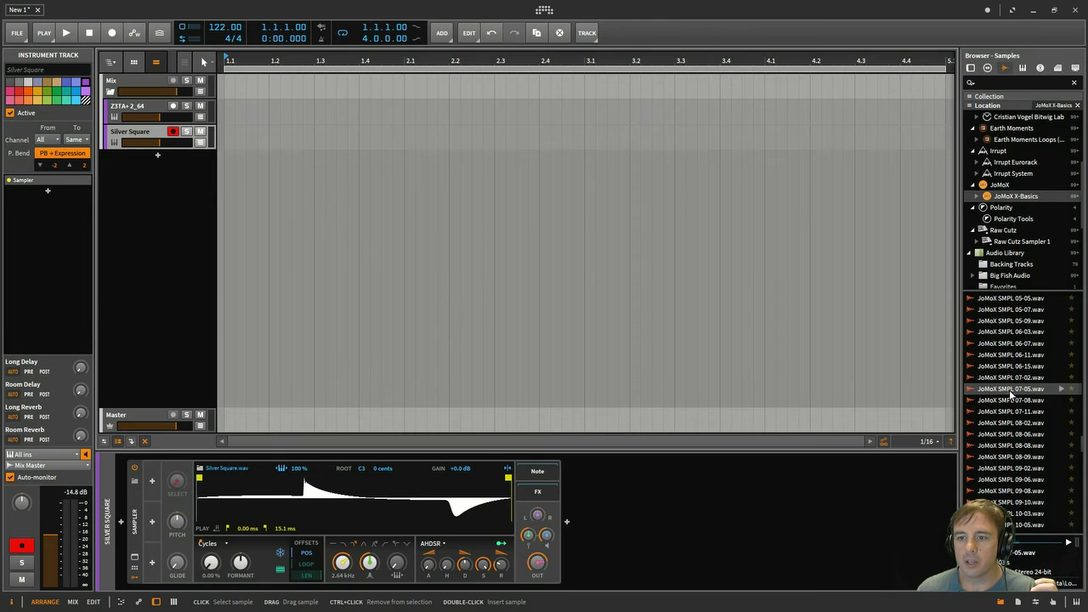
Load JoMoX SMPL 07-05.wav into the Sampler and shorten its play region
{"action": "left_click_drag", "start_coordinate": [1012, 392], "coordinate": [328, 510]}
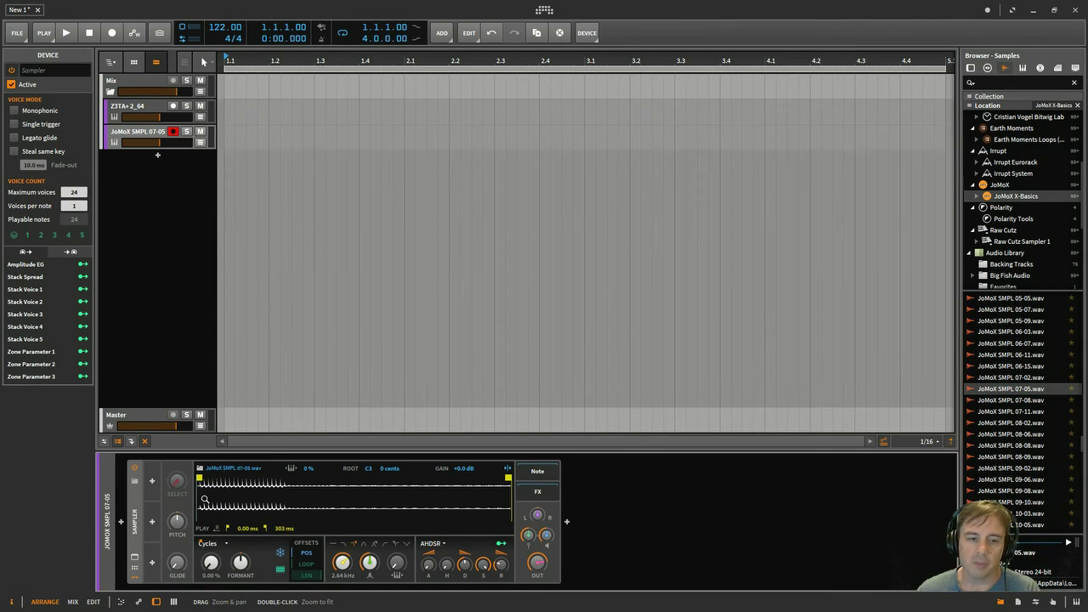
{"action": "left_click_drag", "start_coordinate": [508, 477], "coordinate": [216, 478]}
{"action": "scroll", "coordinate": [298, 481], "scroll_direction": "up", "scroll_amount": 3}
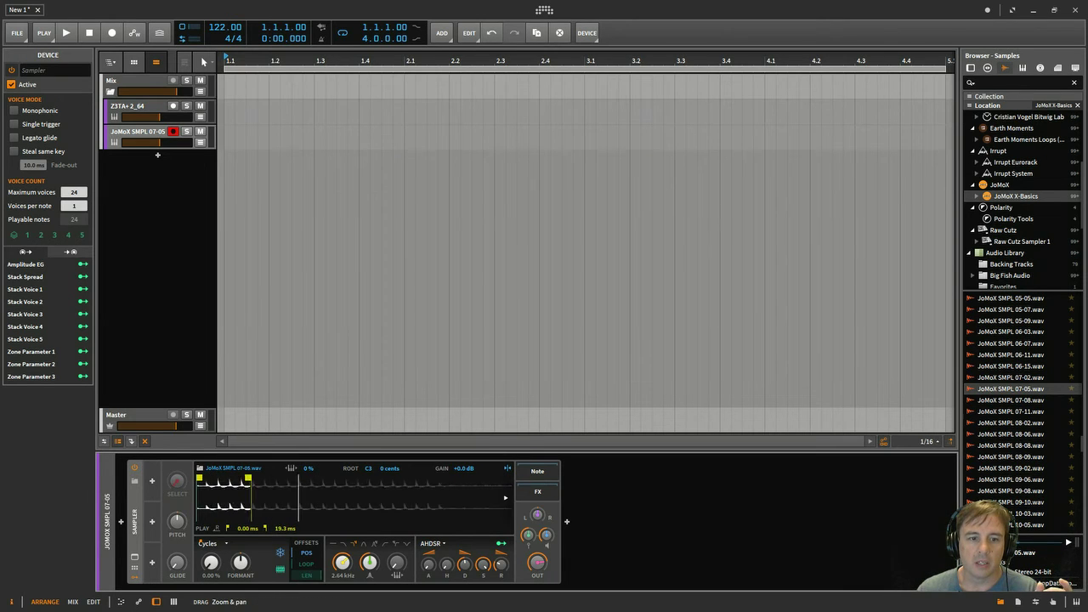
{"action": "scroll", "coordinate": [306, 481], "scroll_direction": "up", "scroll_amount": 2}
{"action": "scroll", "coordinate": [331, 481], "scroll_direction": "up", "scroll_amount": 2}
{"action": "scroll", "coordinate": [353, 481], "scroll_direction": "up", "scroll_amount": 1}
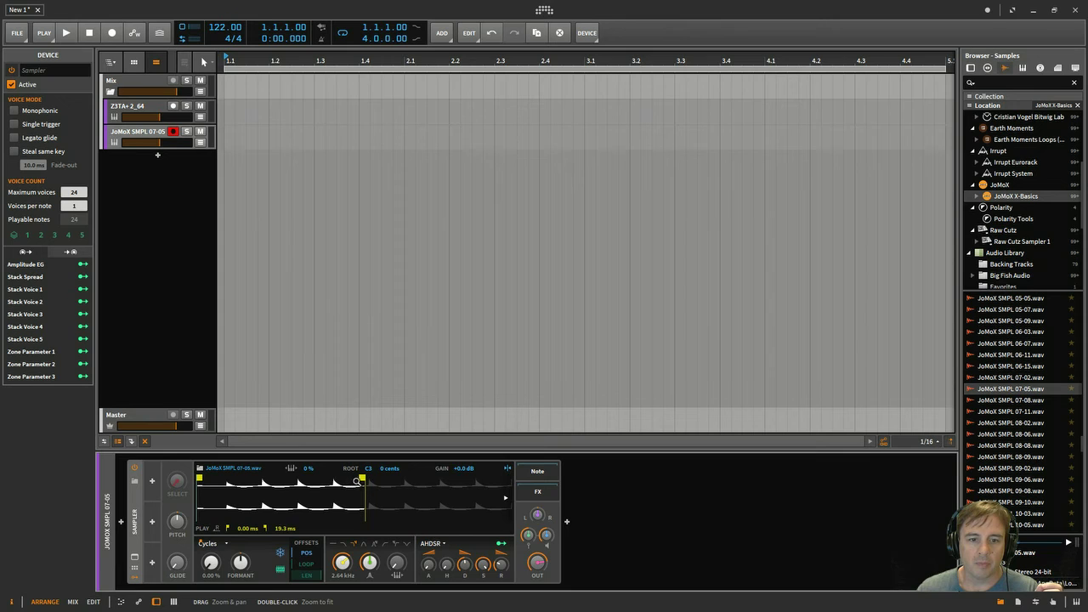
Adjust the Sampler's play end marker until the length reads 7.03 ms
{"action": "left_click_drag", "start_coordinate": [363, 479], "coordinate": [255, 481]}
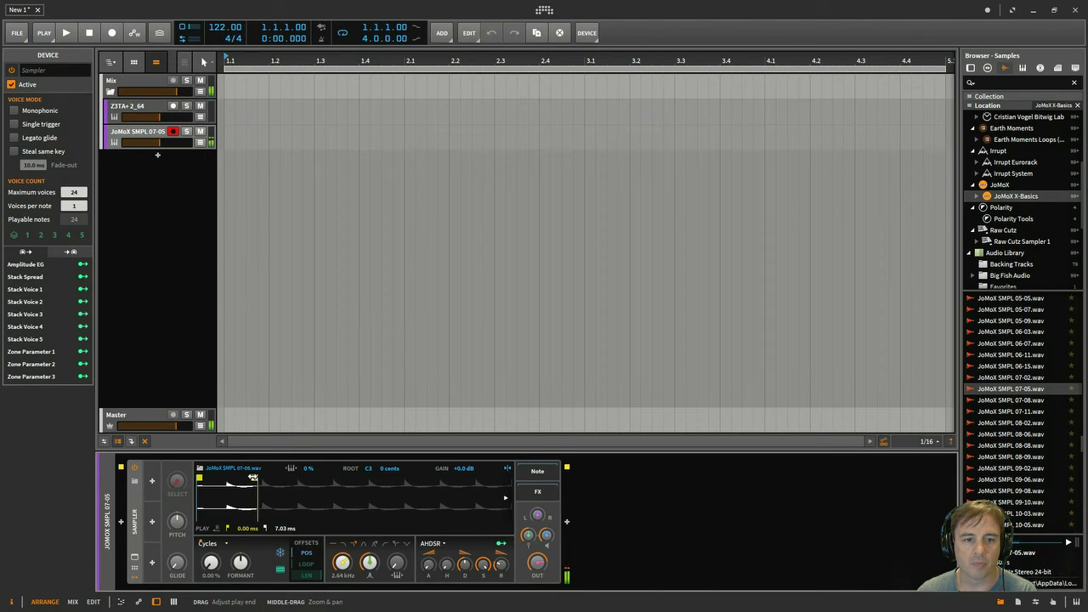
{"action": "left_click_drag", "start_coordinate": [253, 477], "coordinate": [396, 478]}
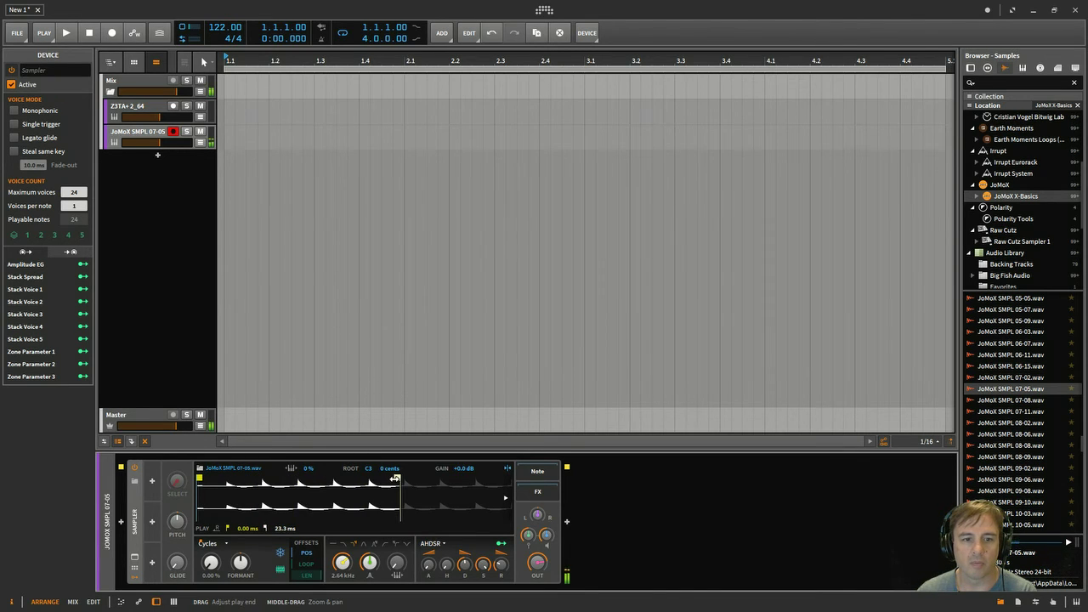
{"action": "left_click_drag", "start_coordinate": [395, 478], "coordinate": [253, 479]}
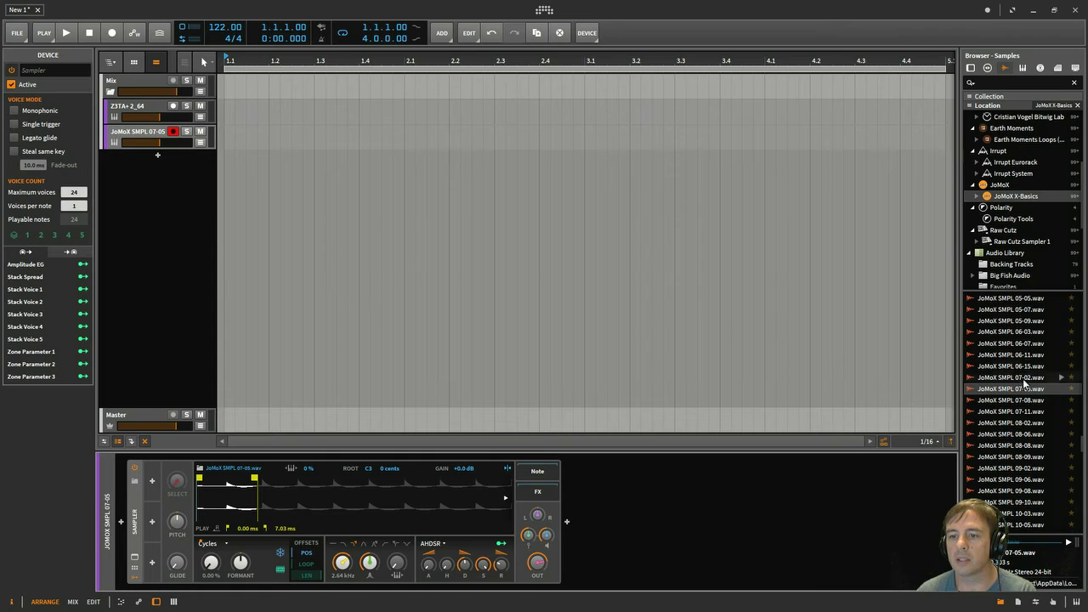
Replace the Sampler's sample with JoMoX Snare 87-02.wav and cut its play end to 21.8 ms
{"action": "scroll", "coordinate": [1010, 399], "scroll_direction": "down", "scroll_amount": 10}
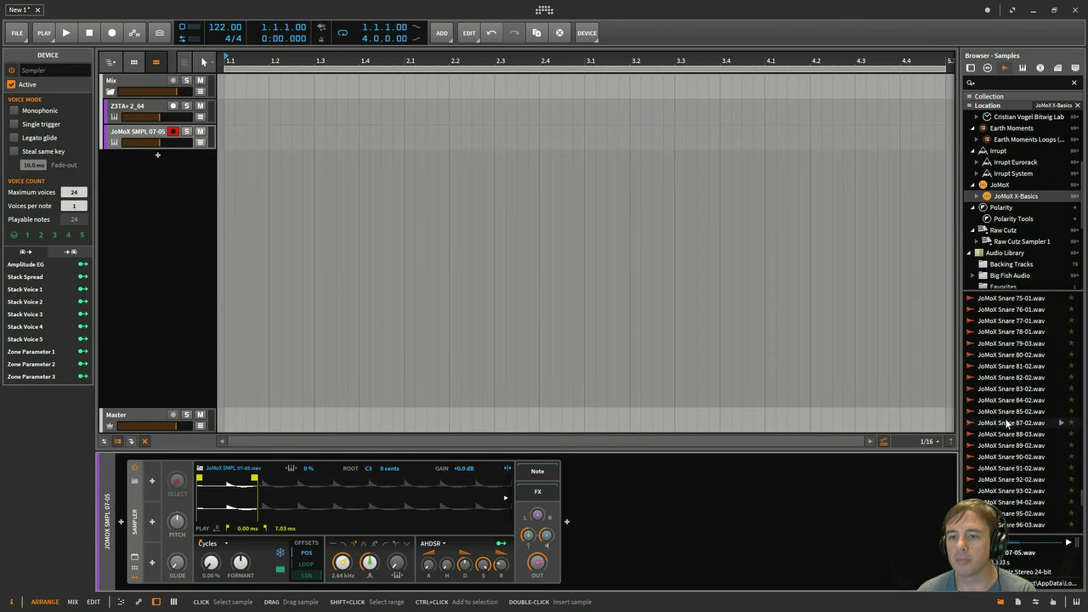
{"action": "left_click_drag", "start_coordinate": [1008, 422], "coordinate": [365, 514]}
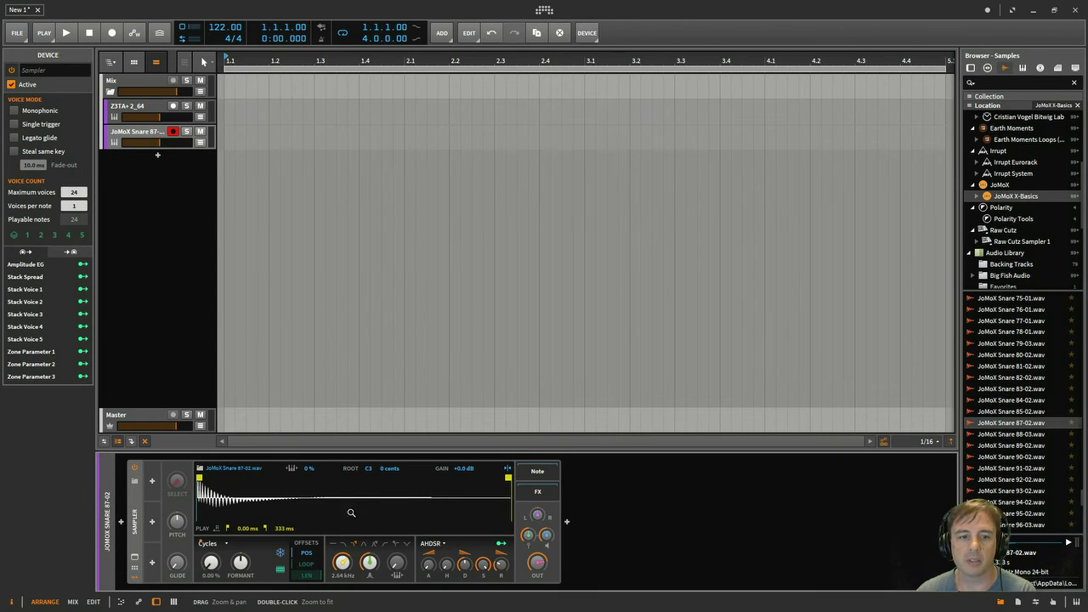
{"action": "mouse_move", "coordinate": [506, 489]}
{"action": "left_mouse_down"}
{"action": "mouse_move", "coordinate": [218, 481]}
{"action": "mouse_move", "coordinate": [438, 496]}
{"action": "left_mouse_up"}
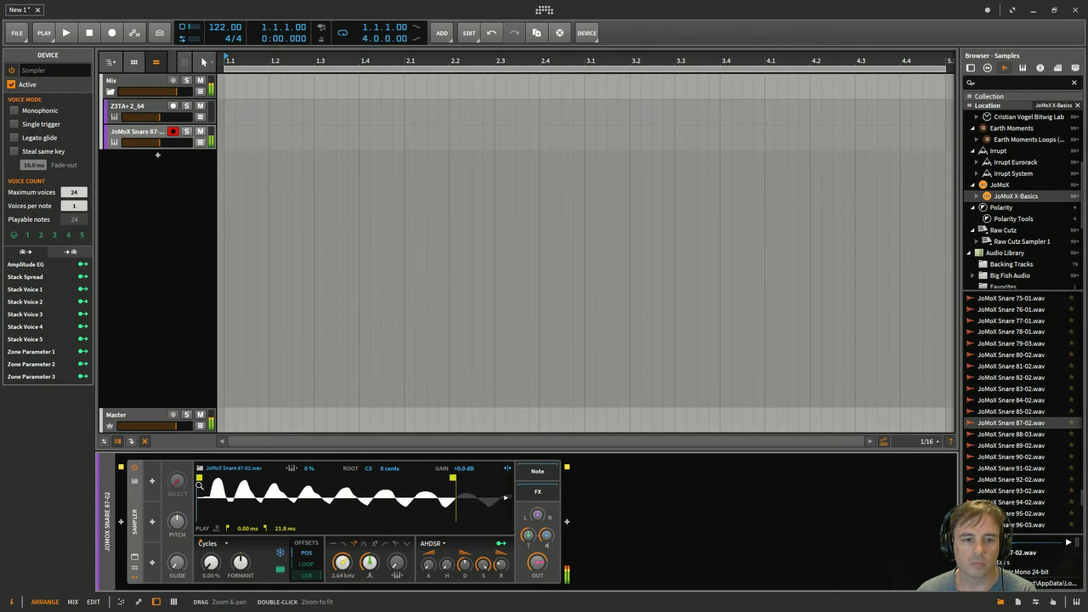
Set the snare's play start to 3.20 ms
{"action": "mouse_move", "coordinate": [198, 477]}
{"action": "left_mouse_down"}
{"action": "mouse_move", "coordinate": [418, 477]}
{"action": "mouse_move", "coordinate": [293, 480]}
{"action": "left_mouse_up"}
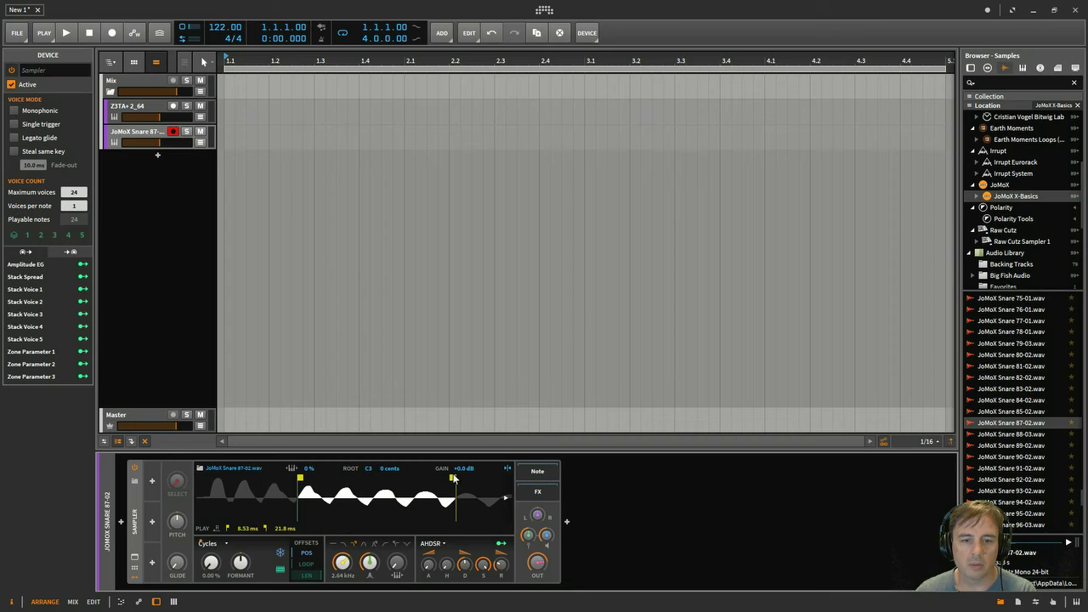
{"action": "mouse_move", "coordinate": [454, 479]}
{"action": "left_mouse_down"}
{"action": "mouse_move", "coordinate": [332, 481]}
{"action": "mouse_move", "coordinate": [453, 485]}
{"action": "left_mouse_up"}
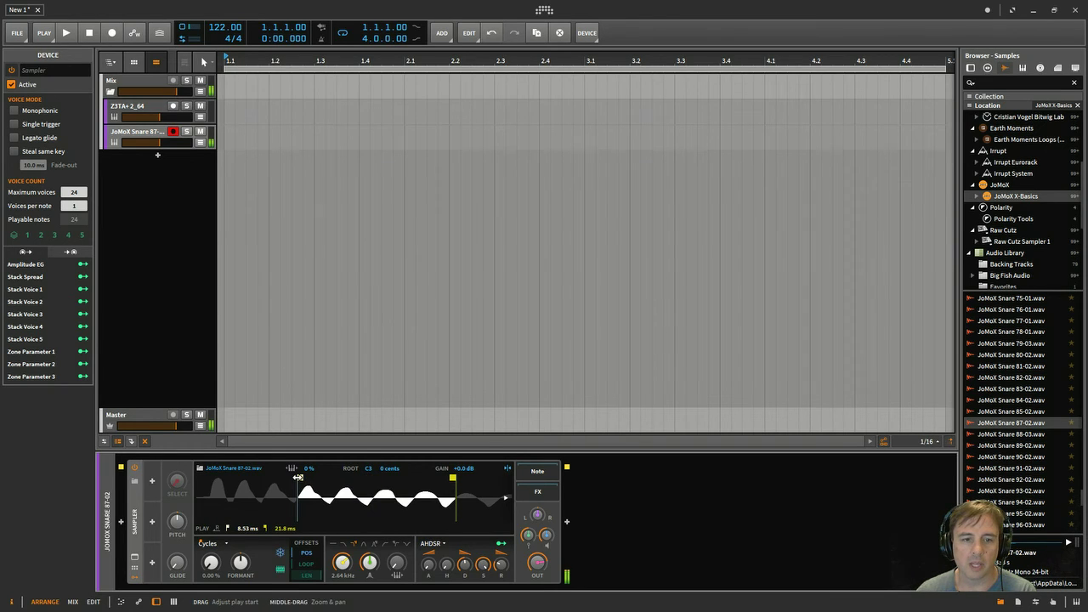
{"action": "left_click_drag", "start_coordinate": [297, 478], "coordinate": [215, 480]}
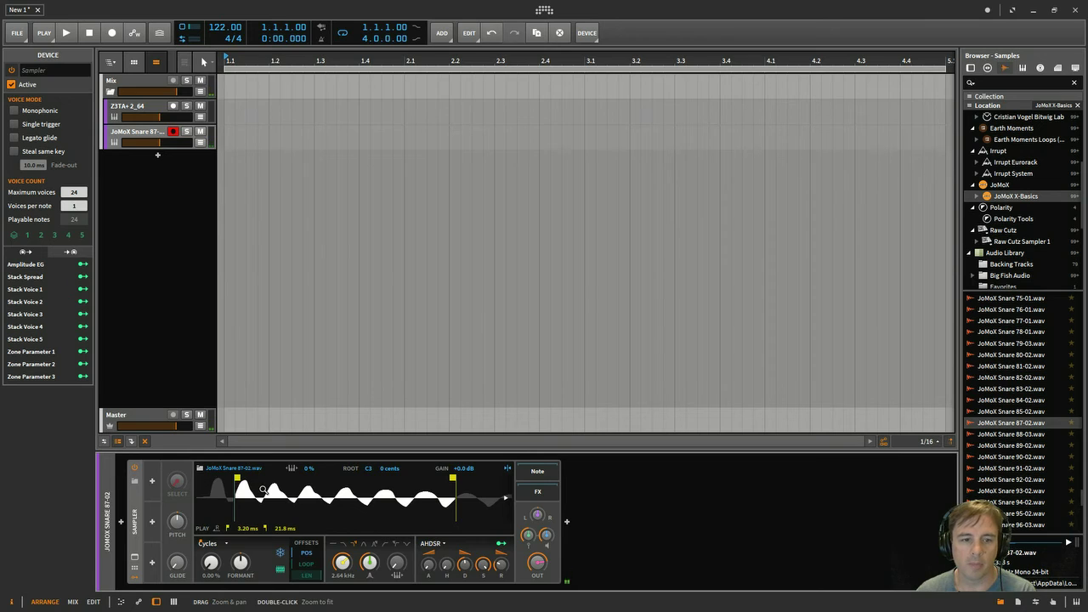